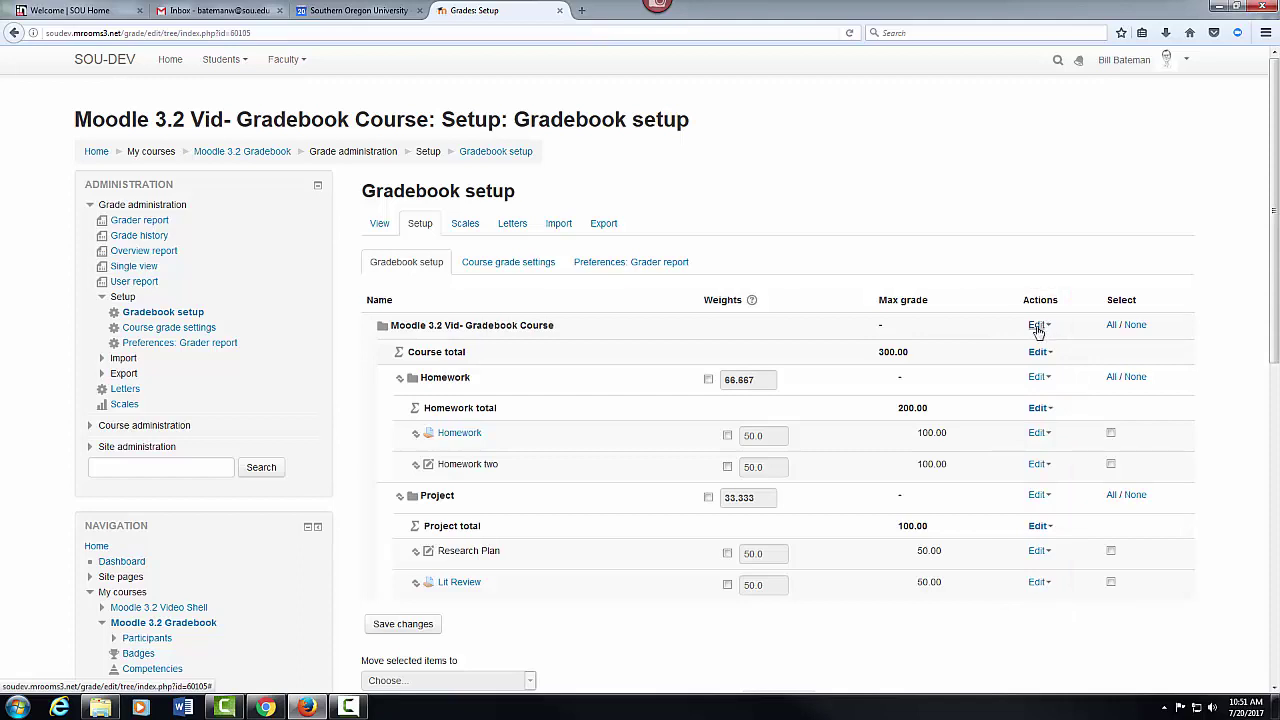
Step: Set the aggregation of the top-level Moodle 3.2 Vid- Gradebook Course category to Natural and save the changes
{"action": "left_click", "coordinate": [1037, 328]}
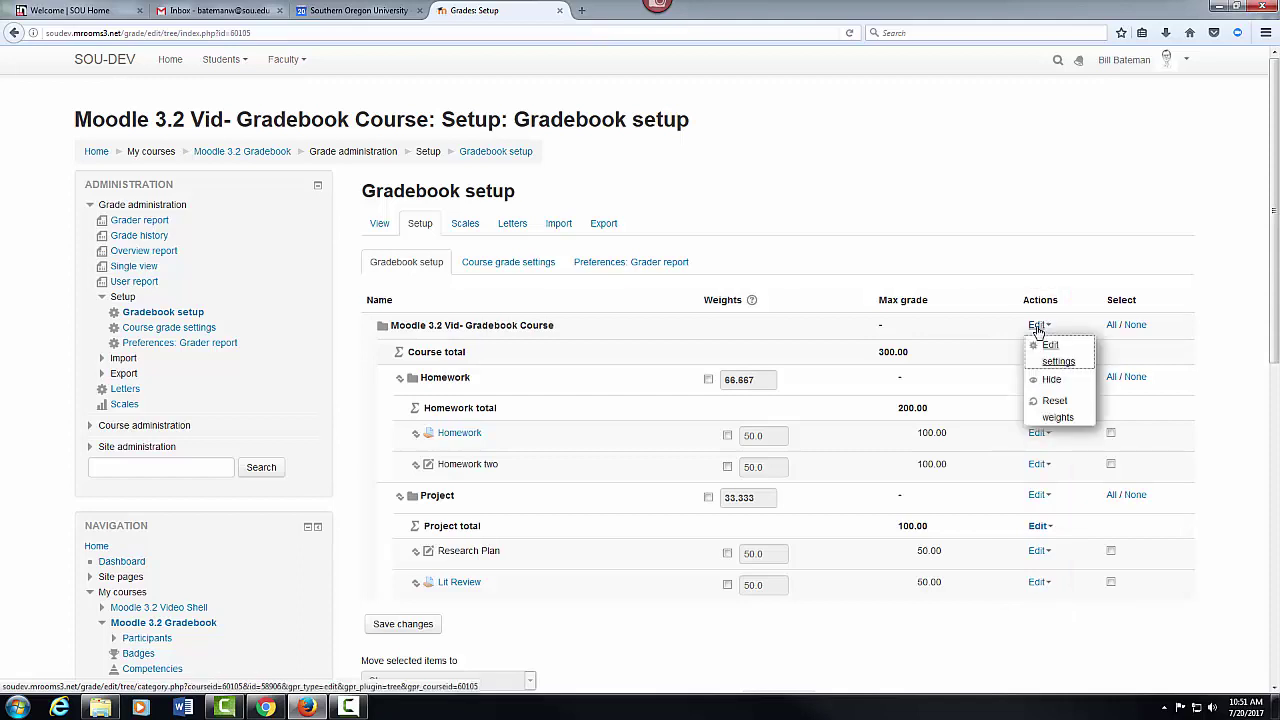
{"action": "left_click", "coordinate": [1046, 348]}
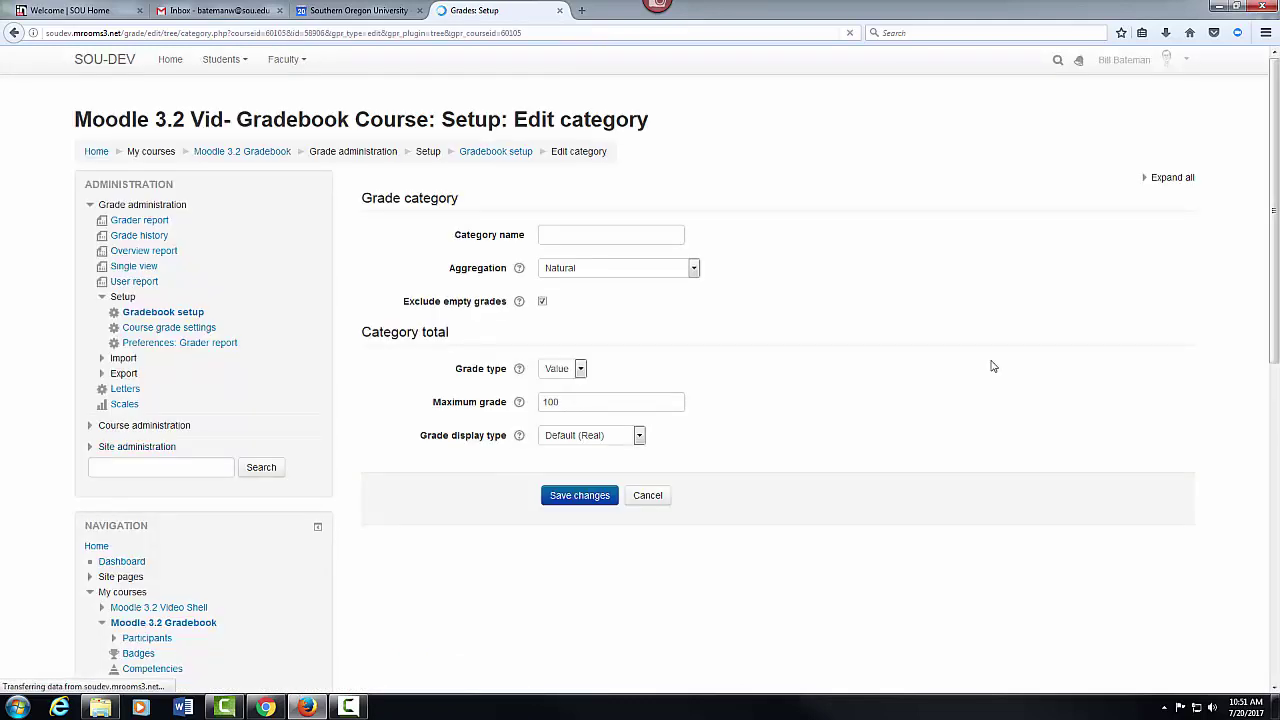
{"action": "left_click", "coordinate": [693, 270]}
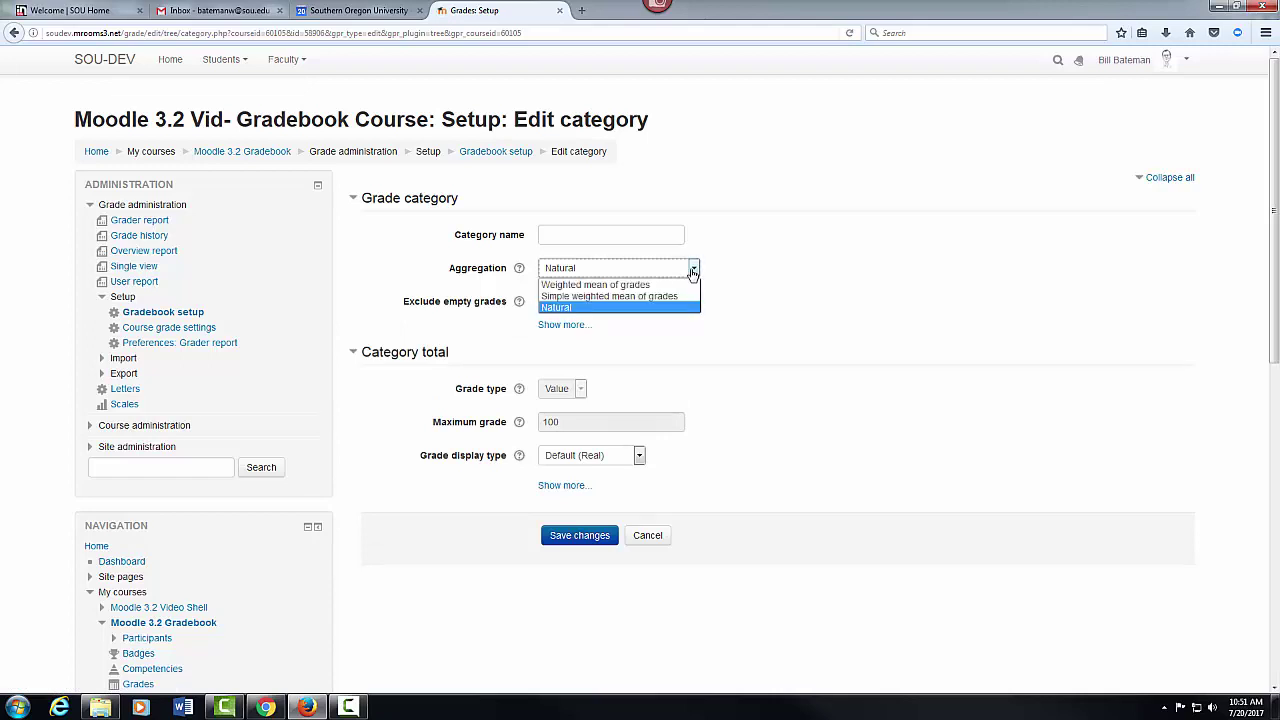
{"action": "left_click", "coordinate": [621, 309]}
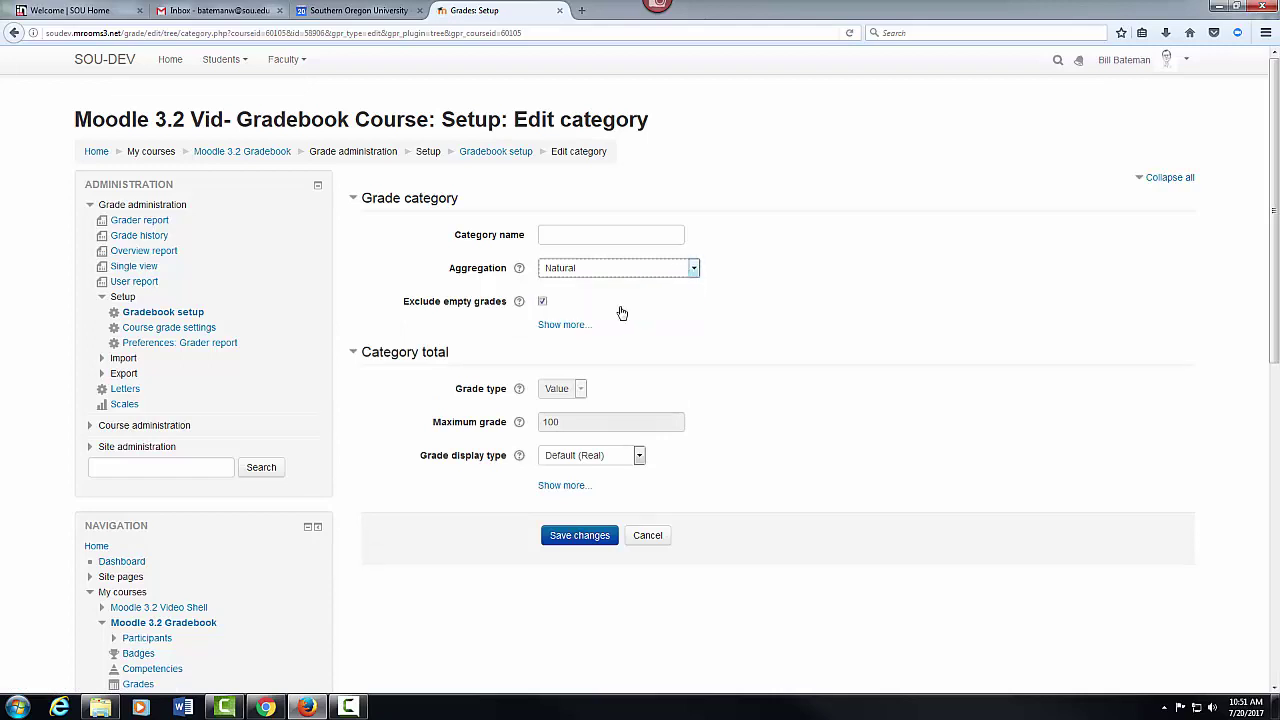
{"action": "left_click", "coordinate": [578, 536]}
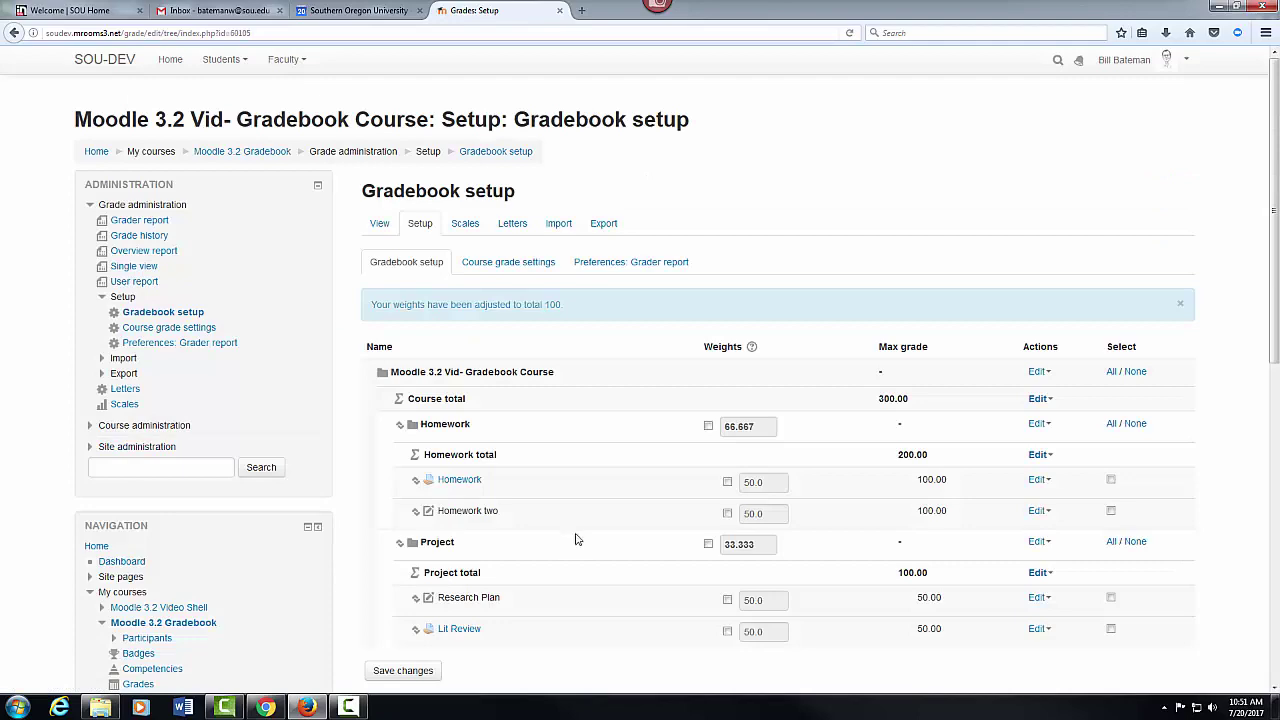
Step: Reopen the top-level course category's settings, review the available aggregation methods, and save with Natural kept
{"action": "scroll", "coordinate": [576, 540], "scroll_direction": "down", "scroll_amount": 2}
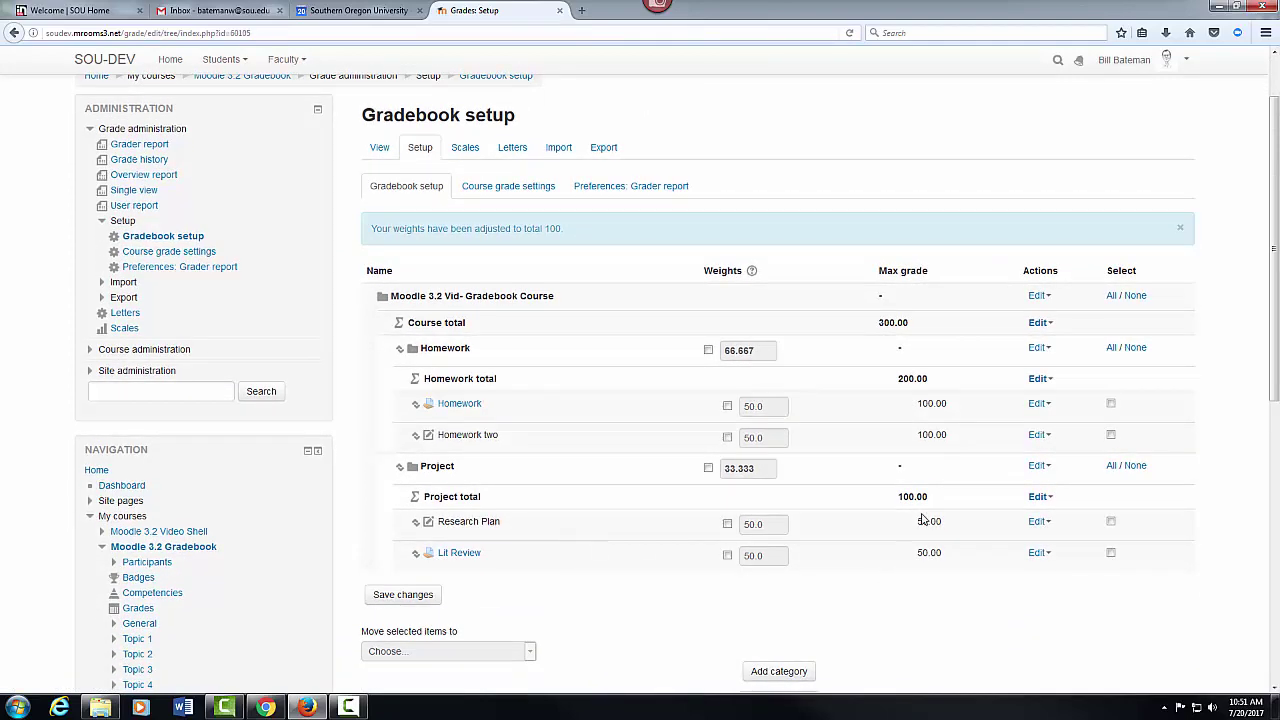
{"action": "left_click", "coordinate": [1037, 298]}
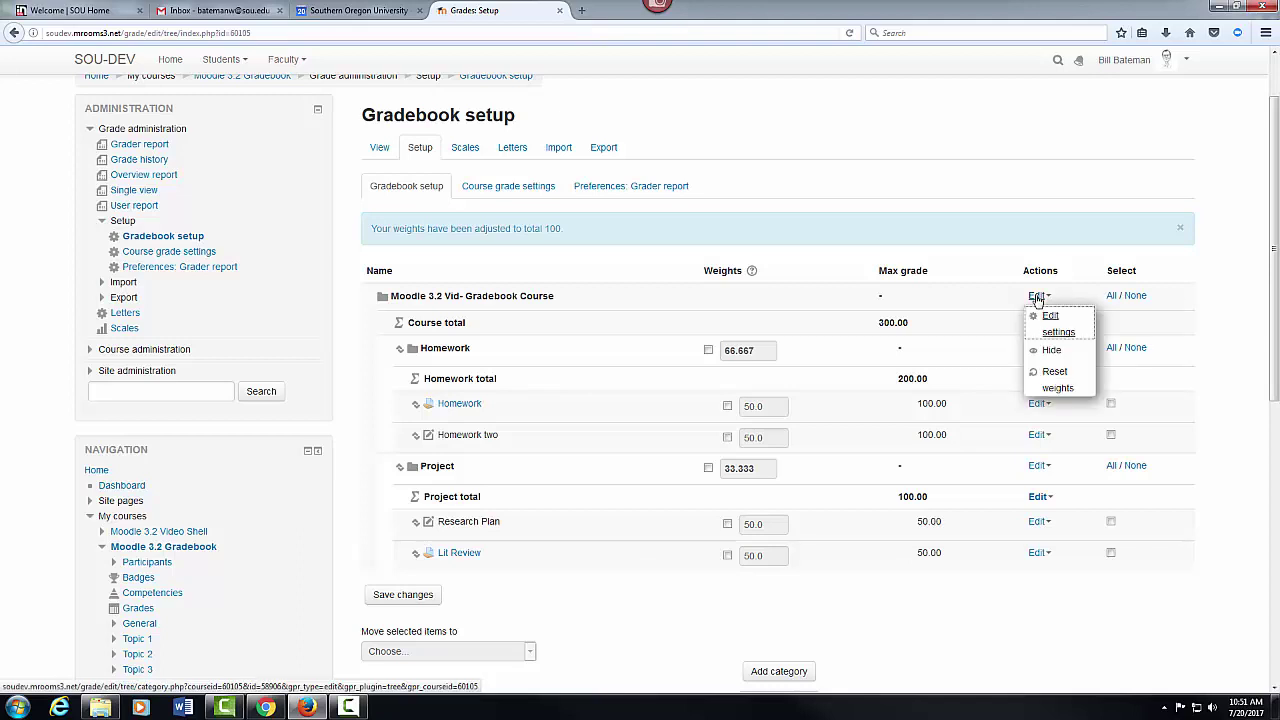
{"action": "left_click", "coordinate": [1051, 329]}
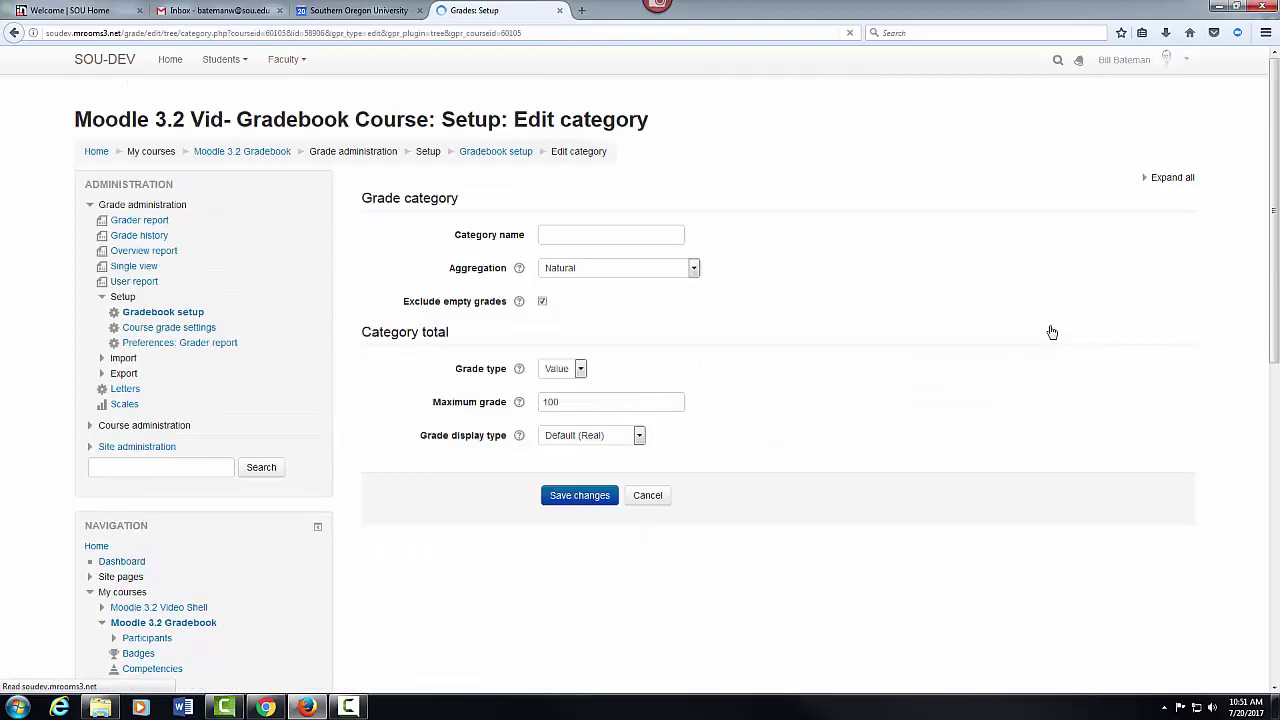
{"action": "left_click", "coordinate": [692, 270]}
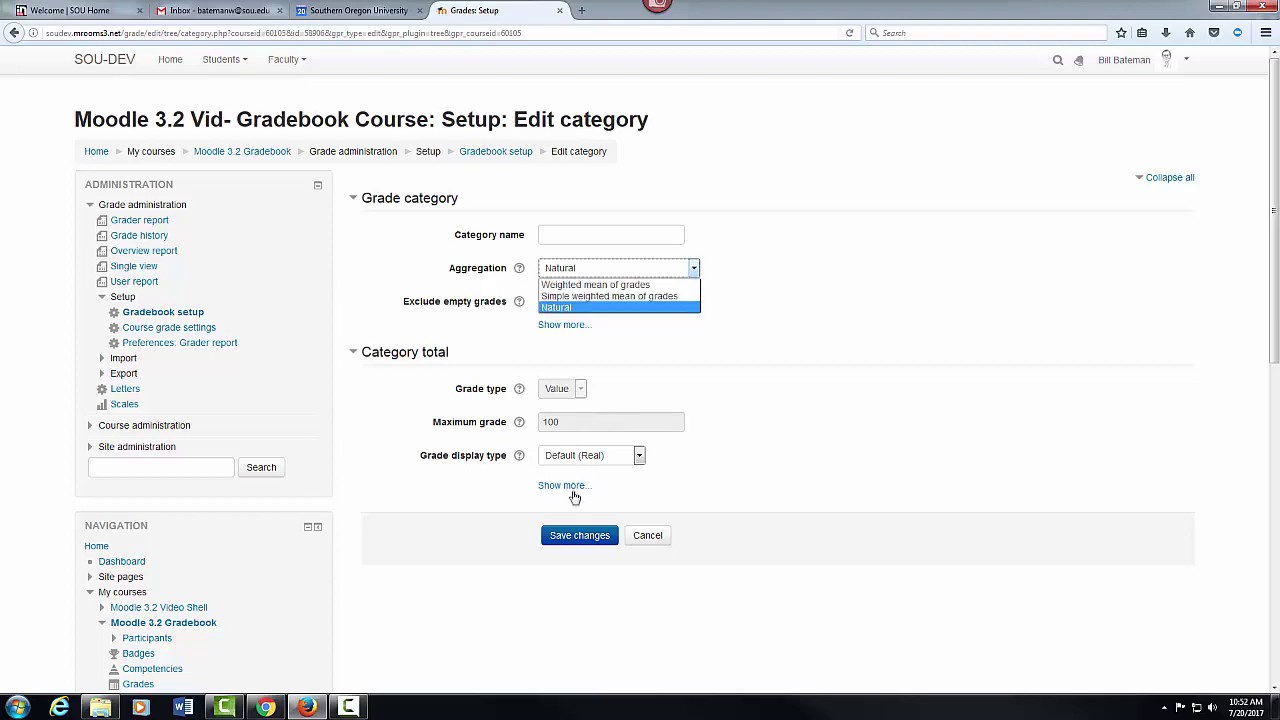
{"action": "left_click", "coordinate": [581, 538]}
{"action": "left_click", "coordinate": [582, 540]}
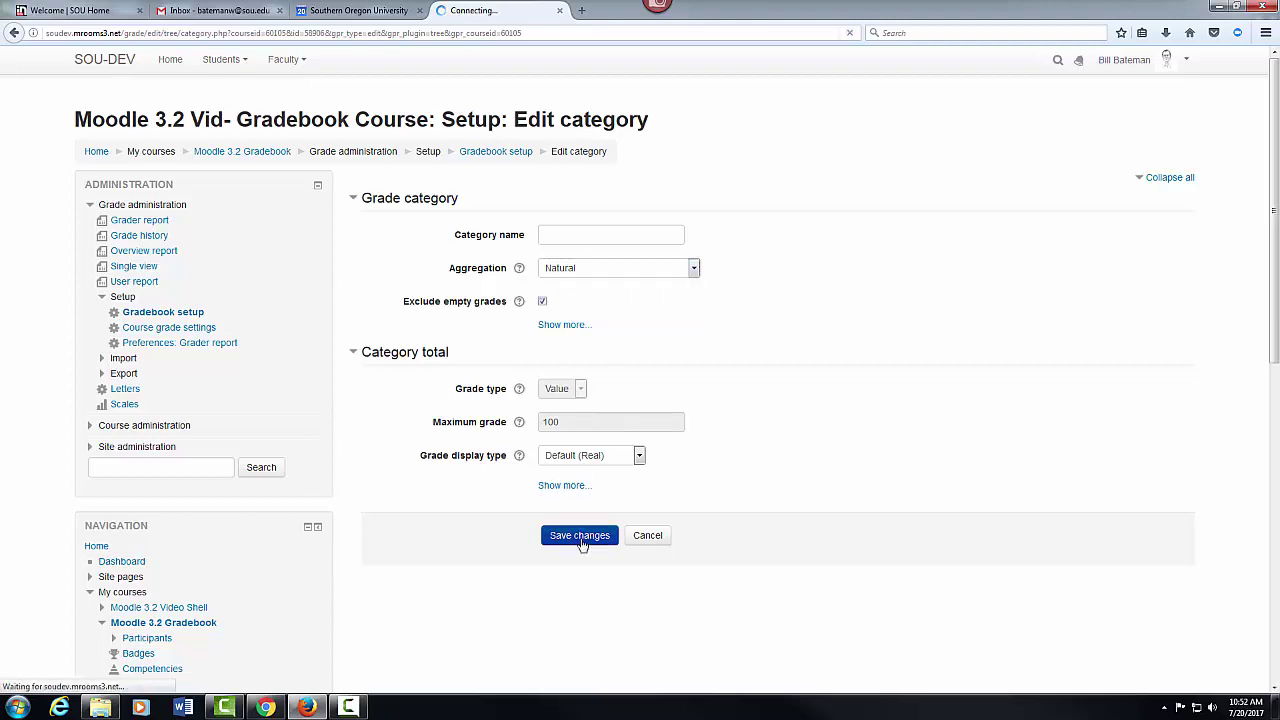
Step: Mark the Lit Review grade item as extra credit, save it, and dismiss the weight adjustment notice
{"action": "scroll", "coordinate": [582, 545], "scroll_direction": "down", "scroll_amount": 3}
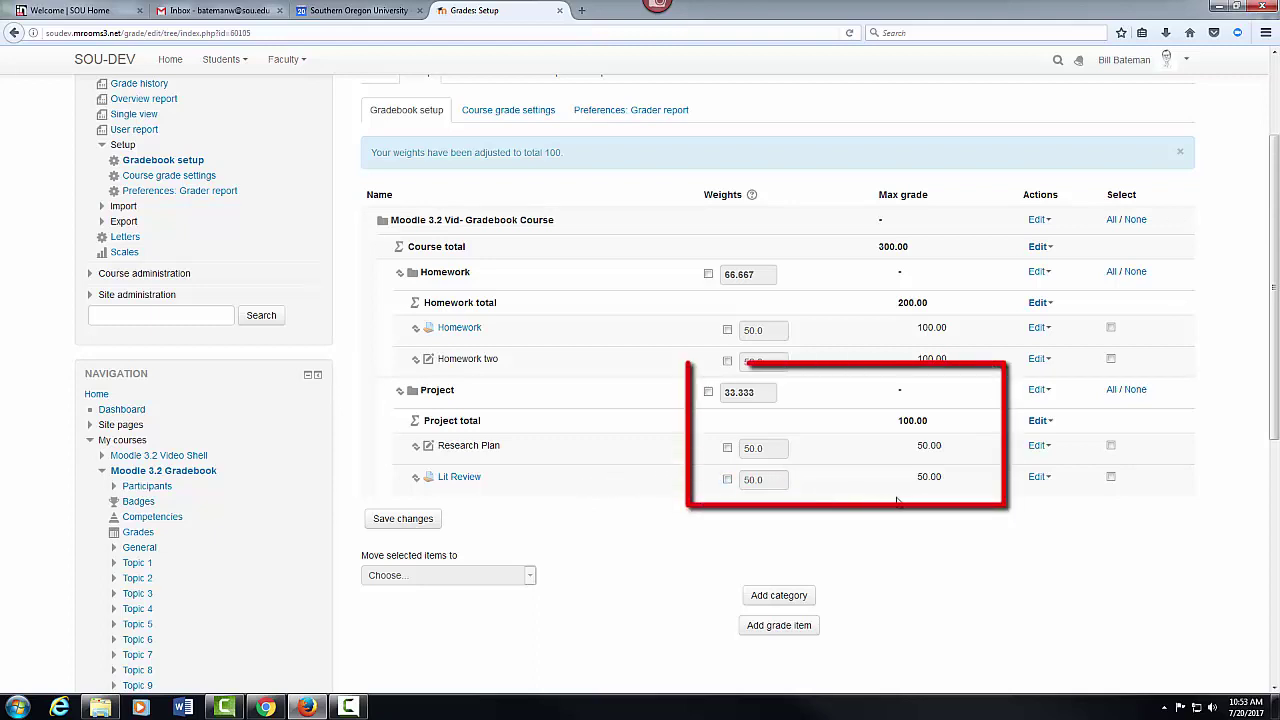
{"action": "left_click", "coordinate": [1038, 477]}
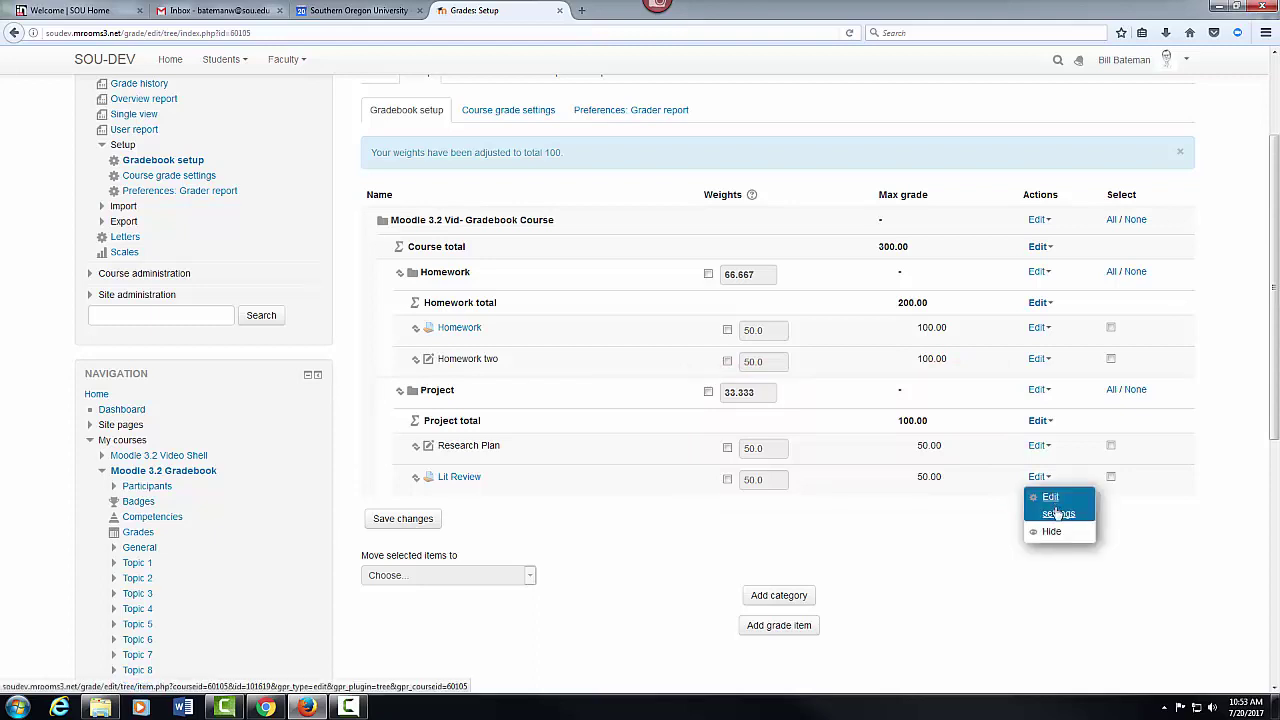
{"action": "left_click", "coordinate": [1058, 513]}
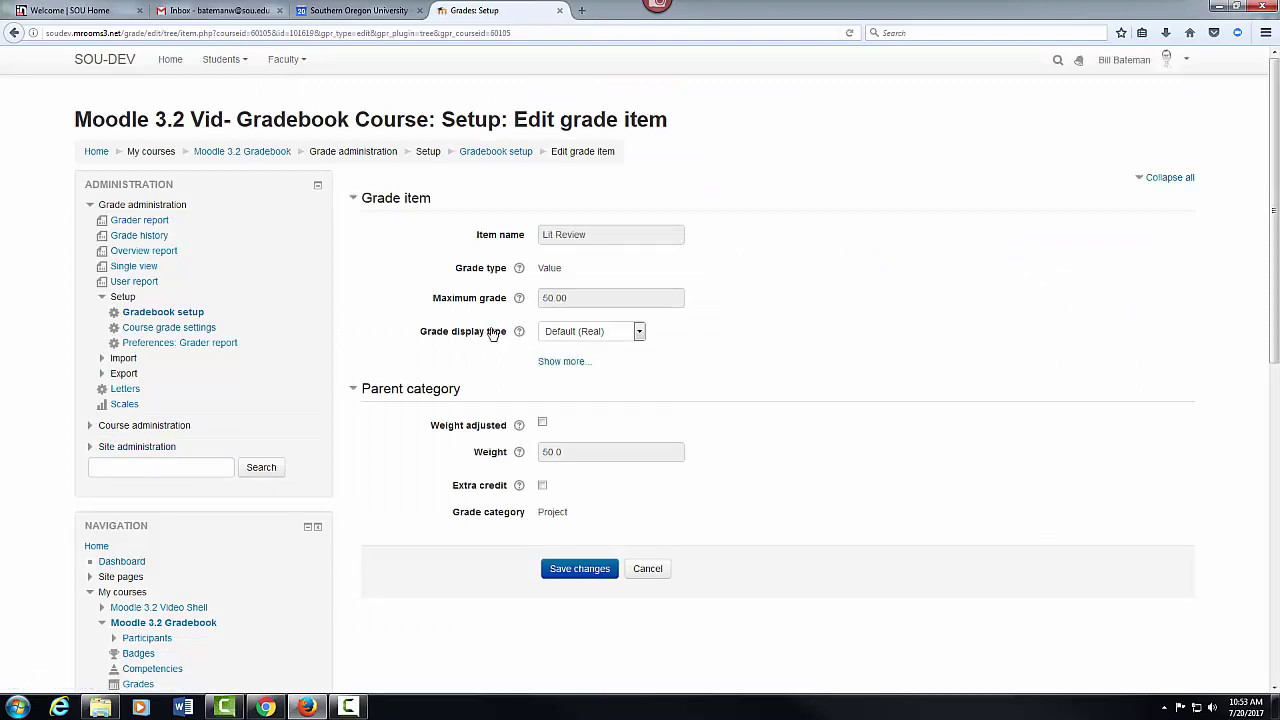
{"action": "left_click", "coordinate": [543, 486]}
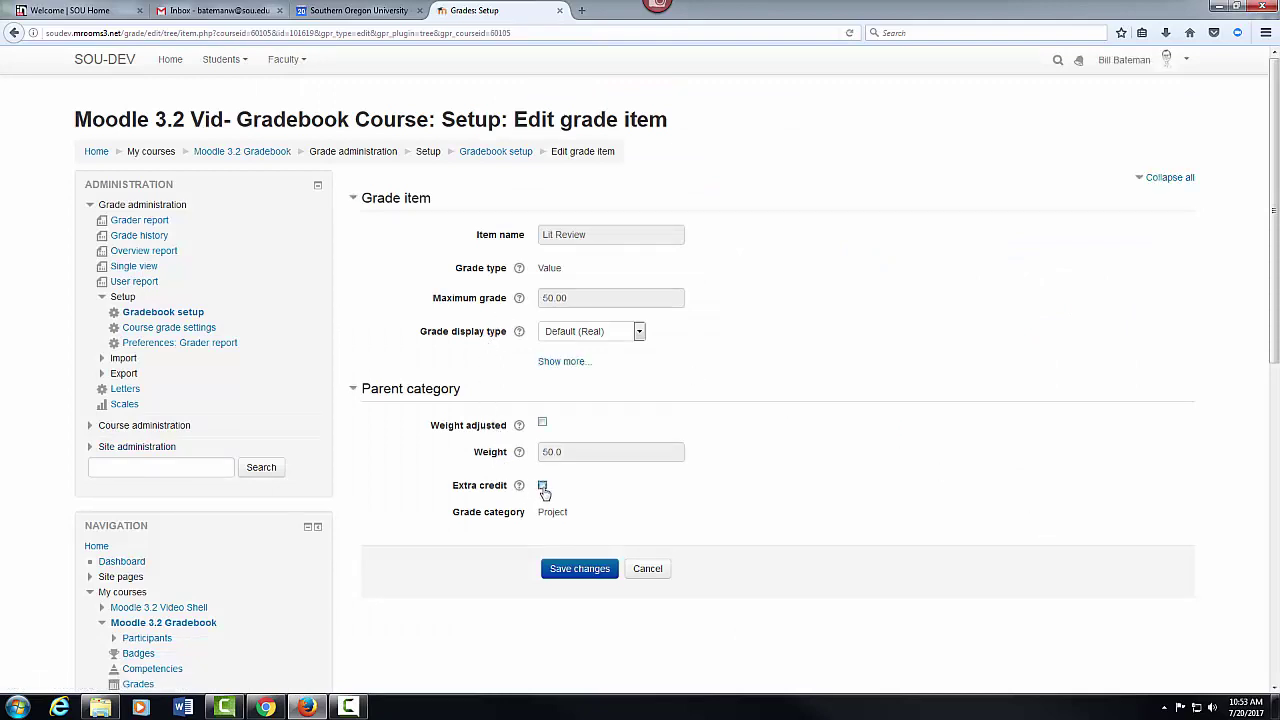
{"action": "left_click", "coordinate": [580, 568]}
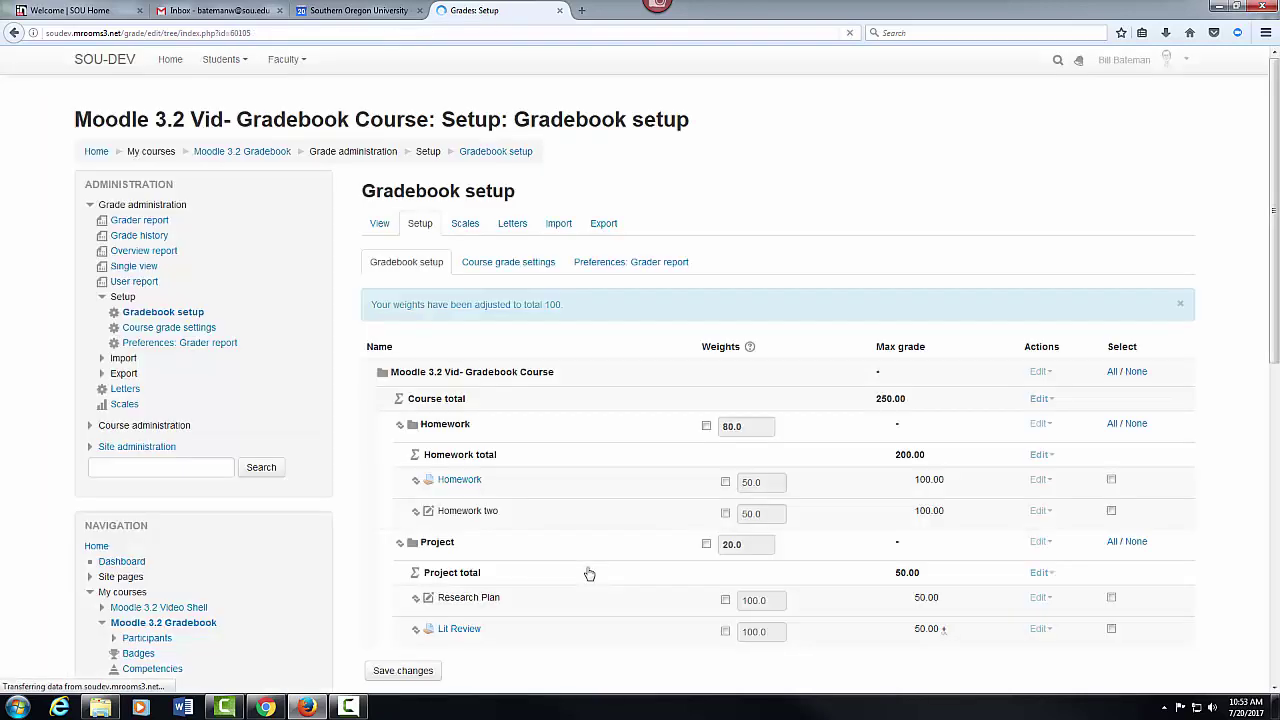
{"action": "scroll", "coordinate": [588, 572], "scroll_direction": "down", "scroll_amount": 2}
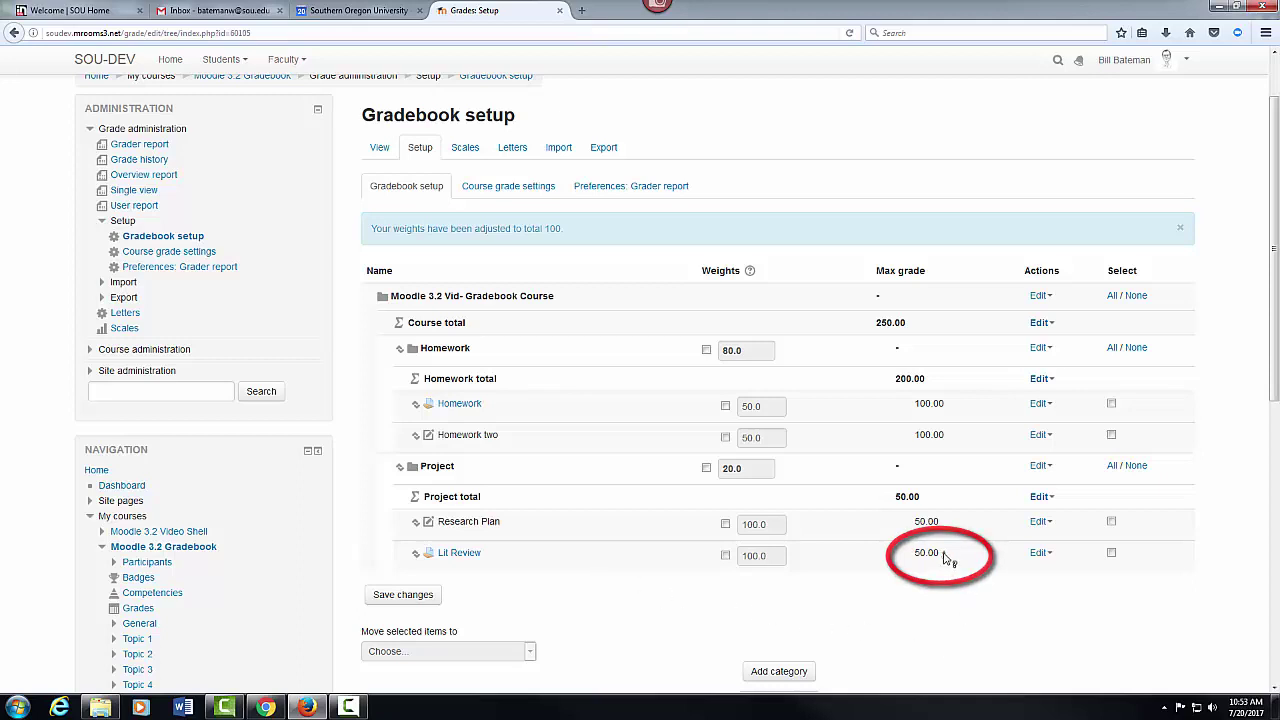
{"action": "mouse_move", "coordinate": [945, 558]}
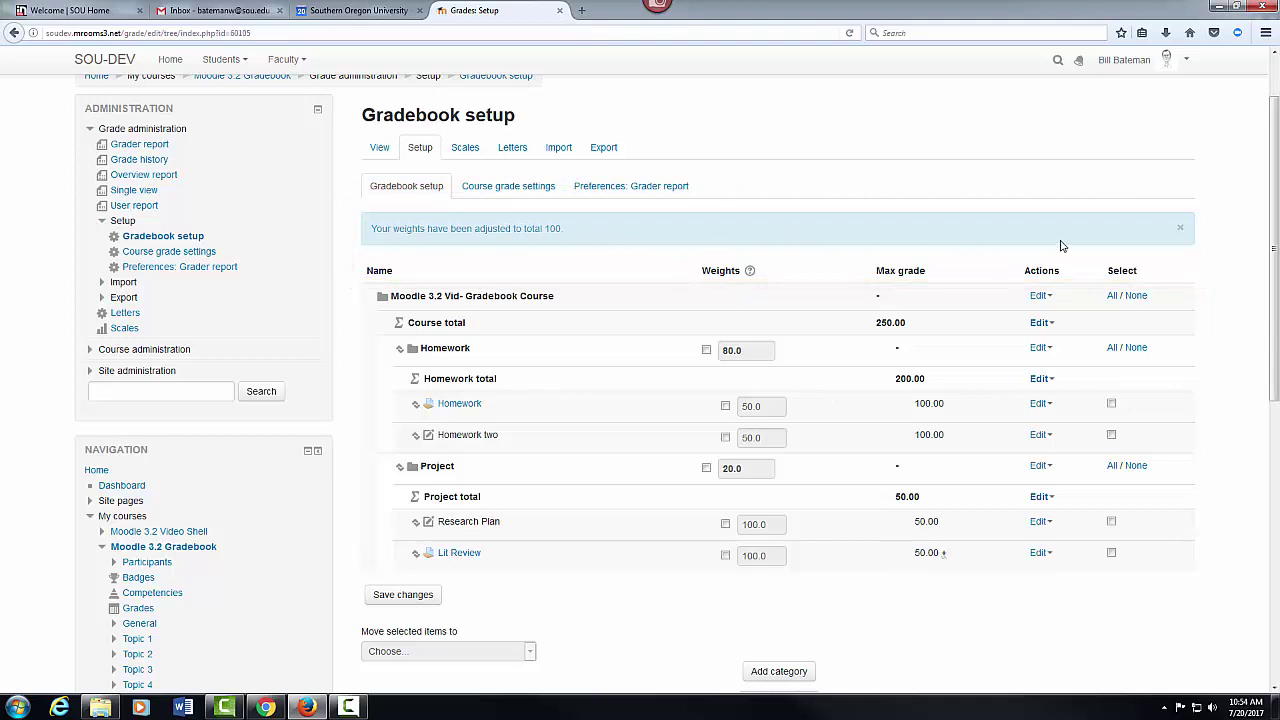
{"action": "left_click", "coordinate": [1181, 230]}
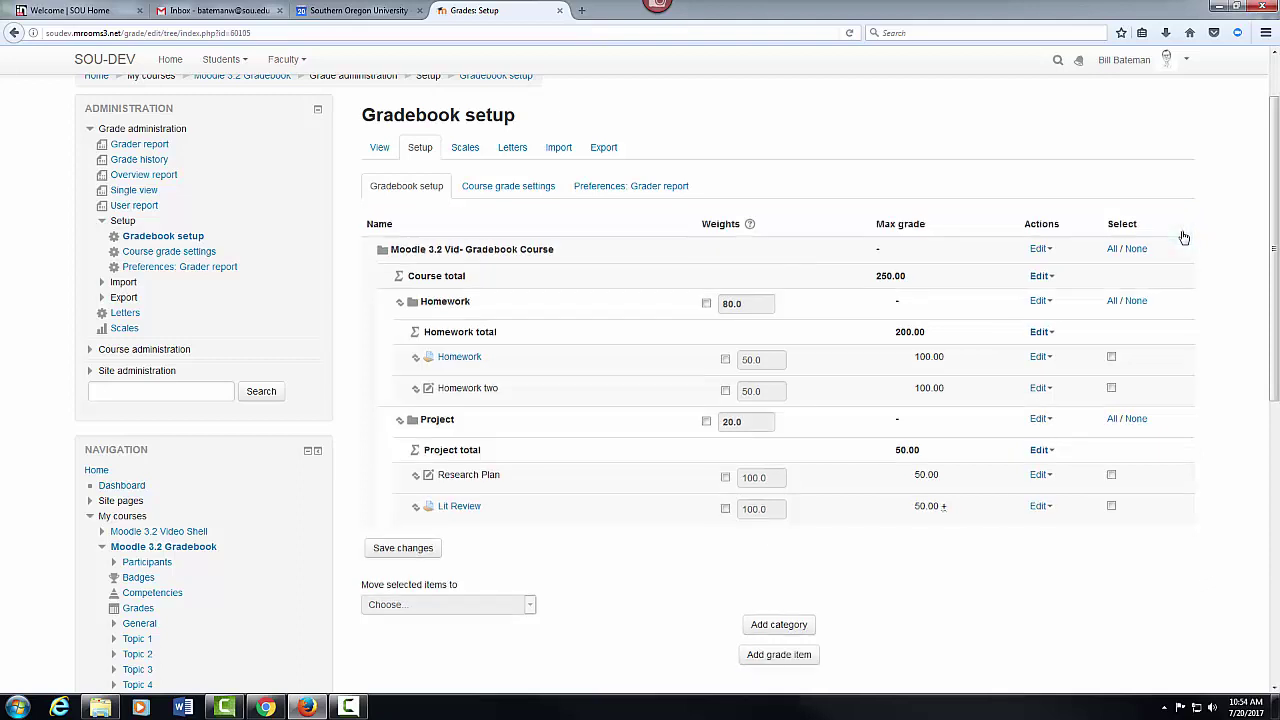
Step: Remove the extra credit setting from the Lit Review grade item and save the changes
{"action": "left_click", "coordinate": [1040, 507]}
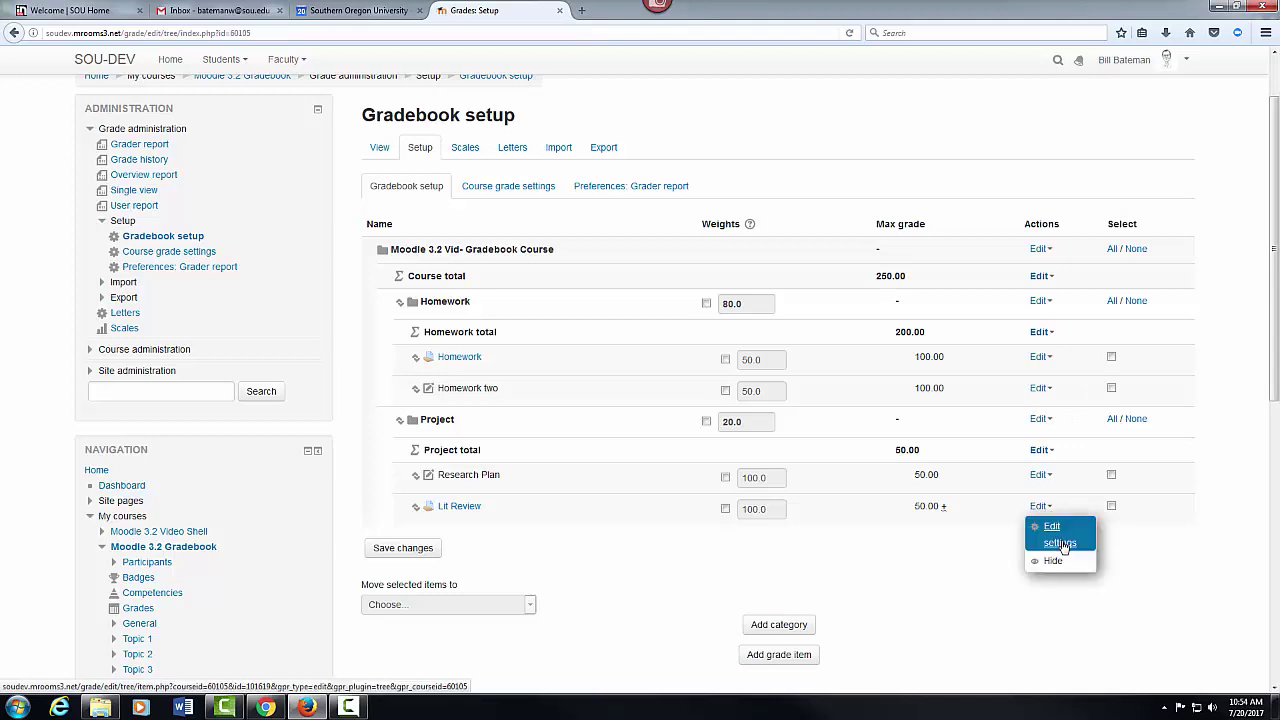
{"action": "left_click", "coordinate": [1060, 543]}
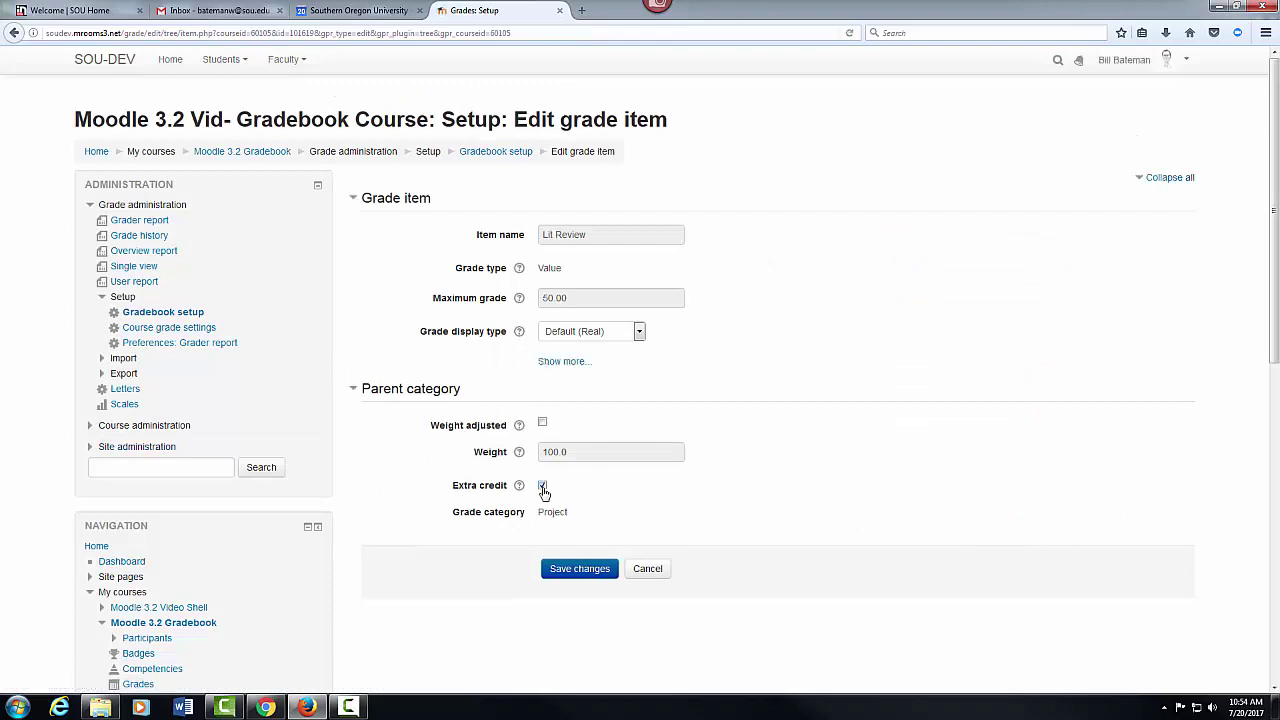
{"action": "left_click", "coordinate": [545, 487]}
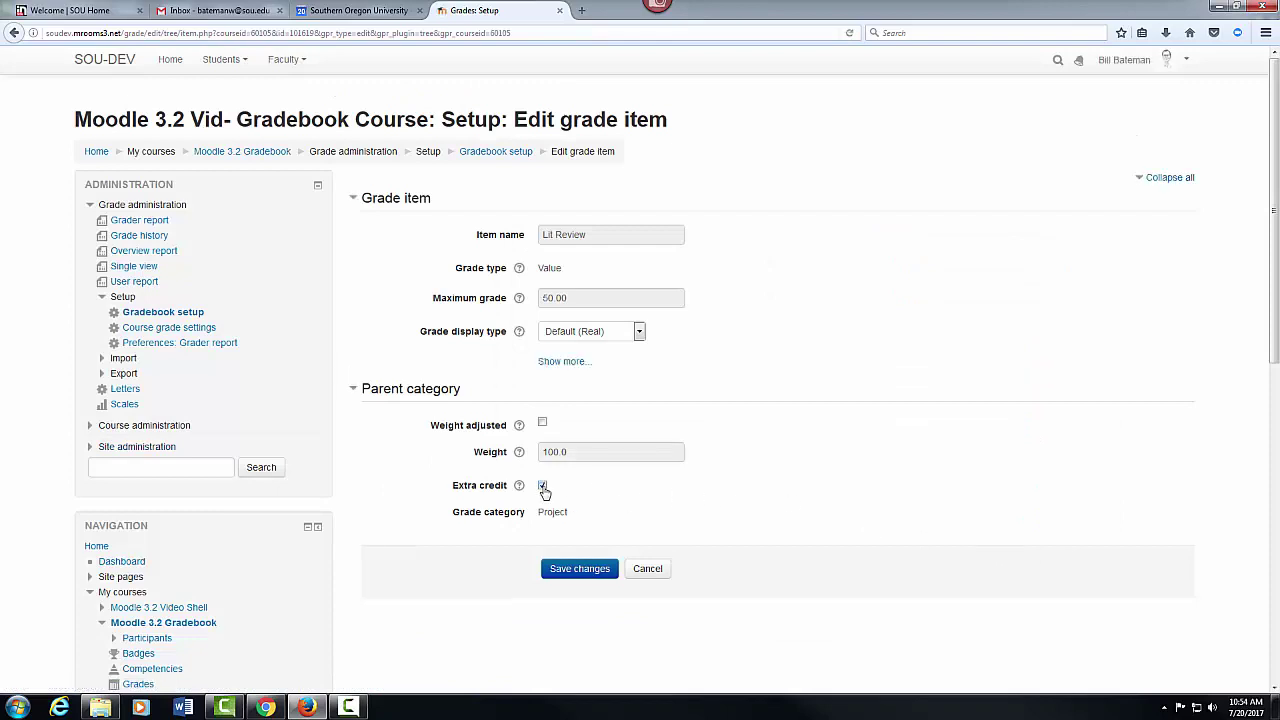
{"action": "left_click", "coordinate": [579, 571]}
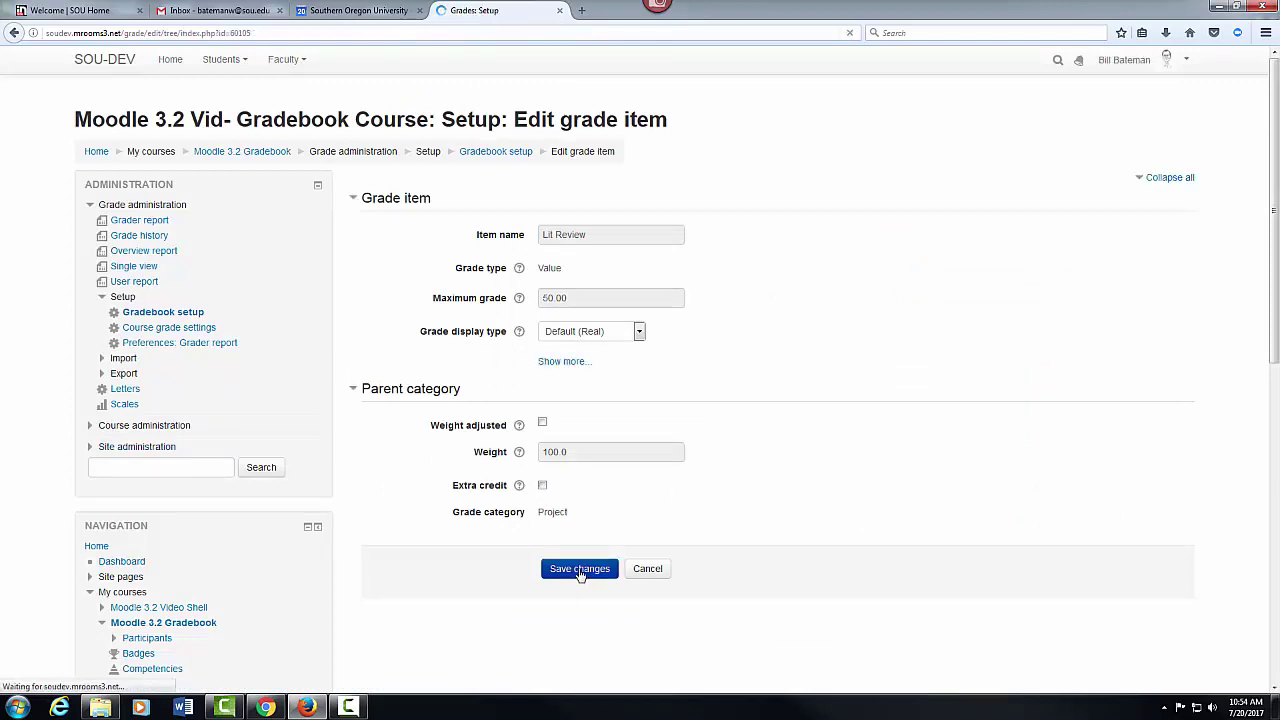
Step: Reset the weights of the top-level course category and save the gradebook setup
{"action": "scroll", "coordinate": [588, 578], "scroll_direction": "down", "scroll_amount": 3}
{"action": "scroll", "coordinate": [588, 578], "scroll_direction": "down", "scroll_amount": 2}
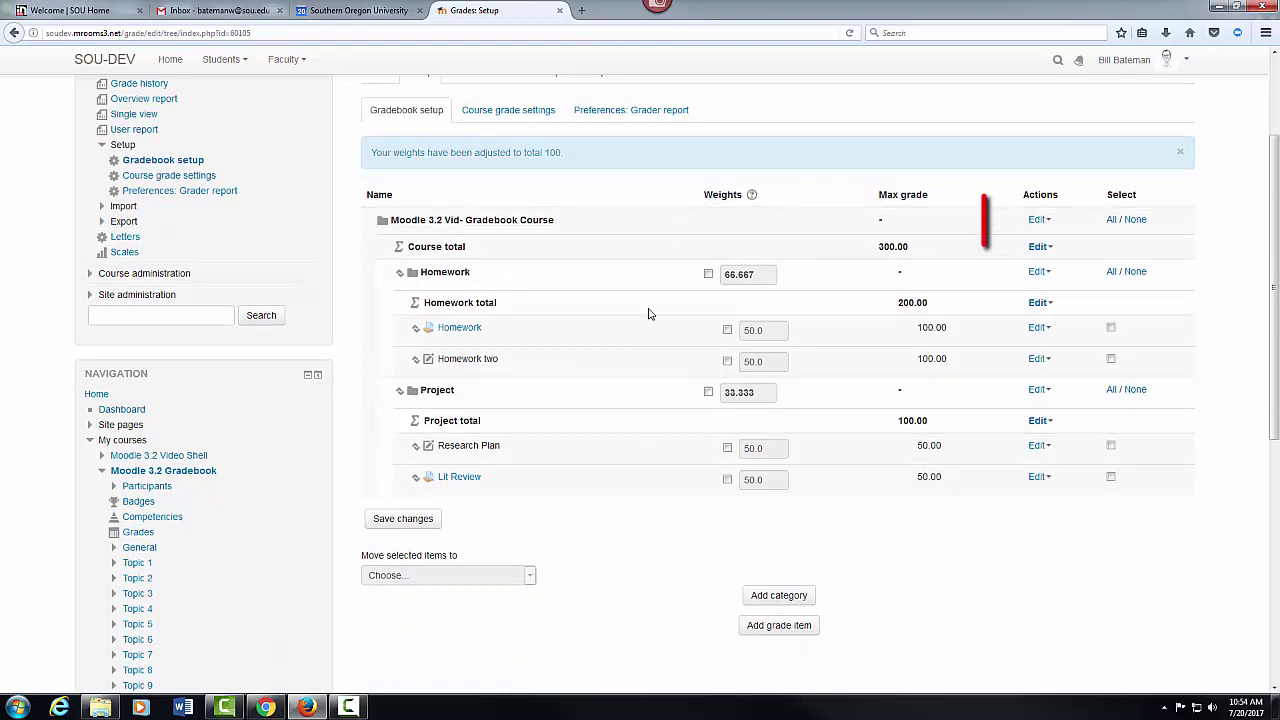
{"action": "left_click", "coordinate": [1040, 221]}
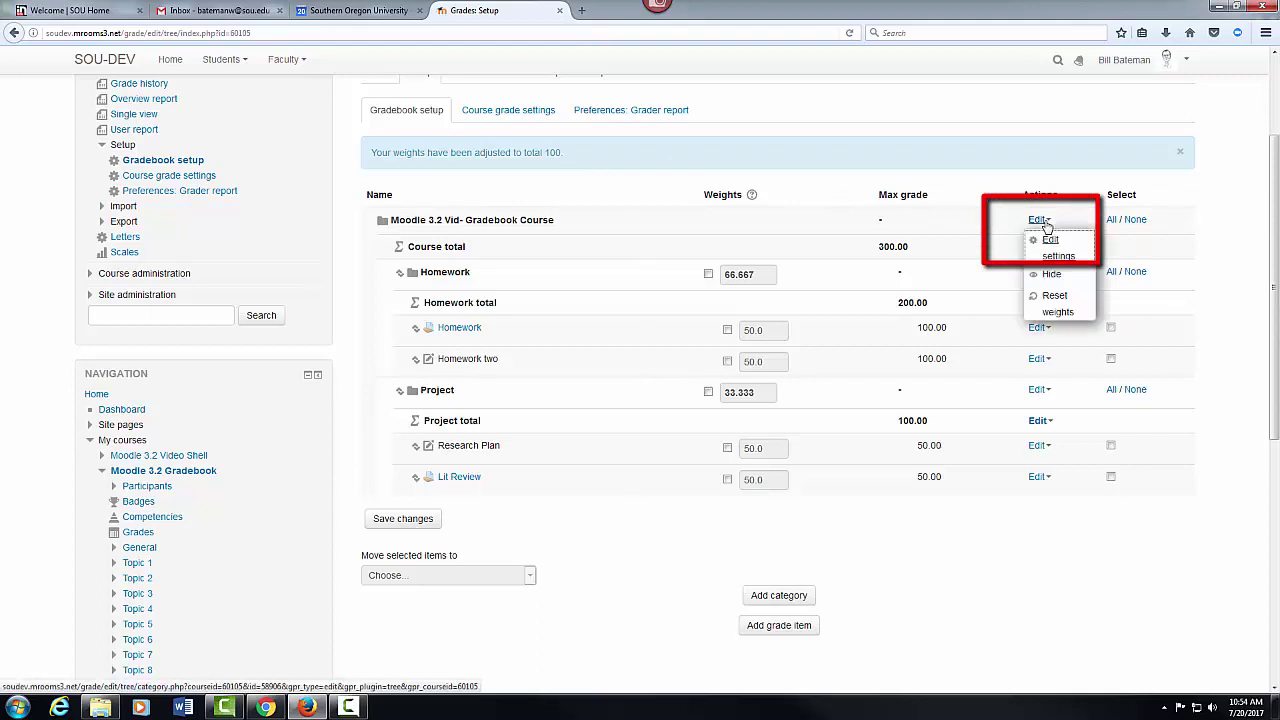
{"action": "left_click", "coordinate": [1057, 303]}
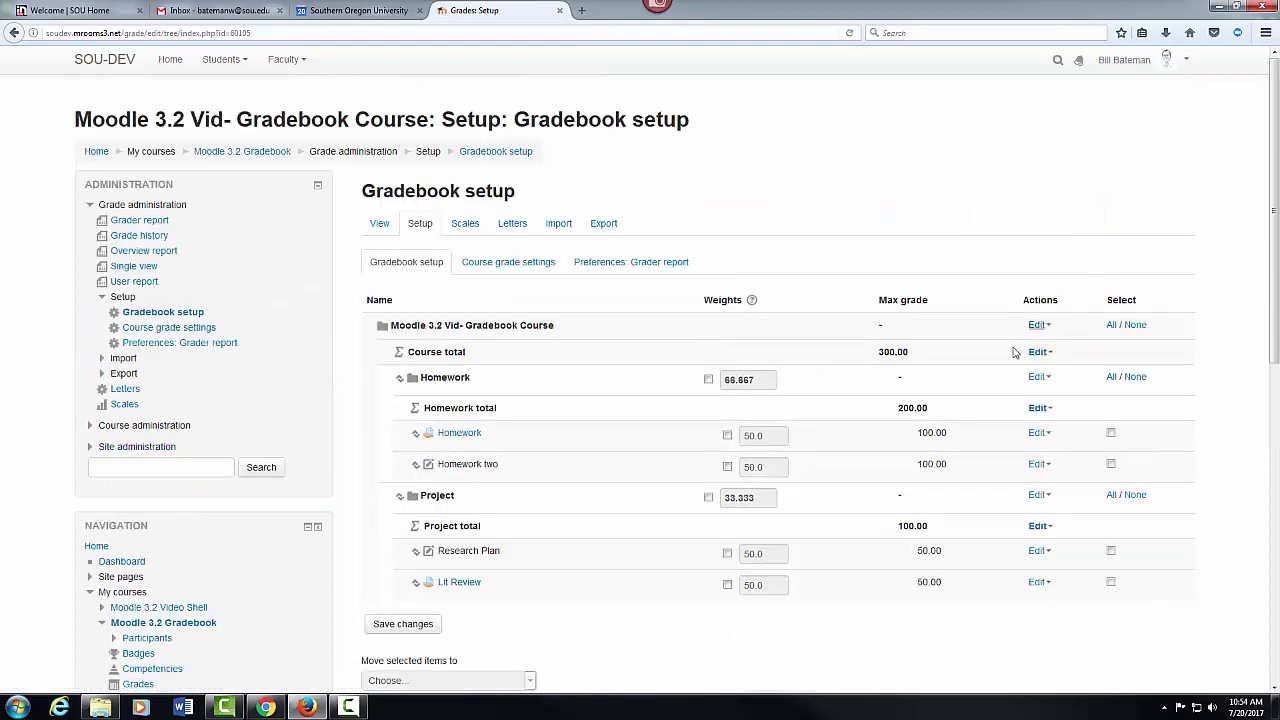
{"action": "scroll", "coordinate": [980, 330], "scroll_direction": "down", "scroll_amount": 3}
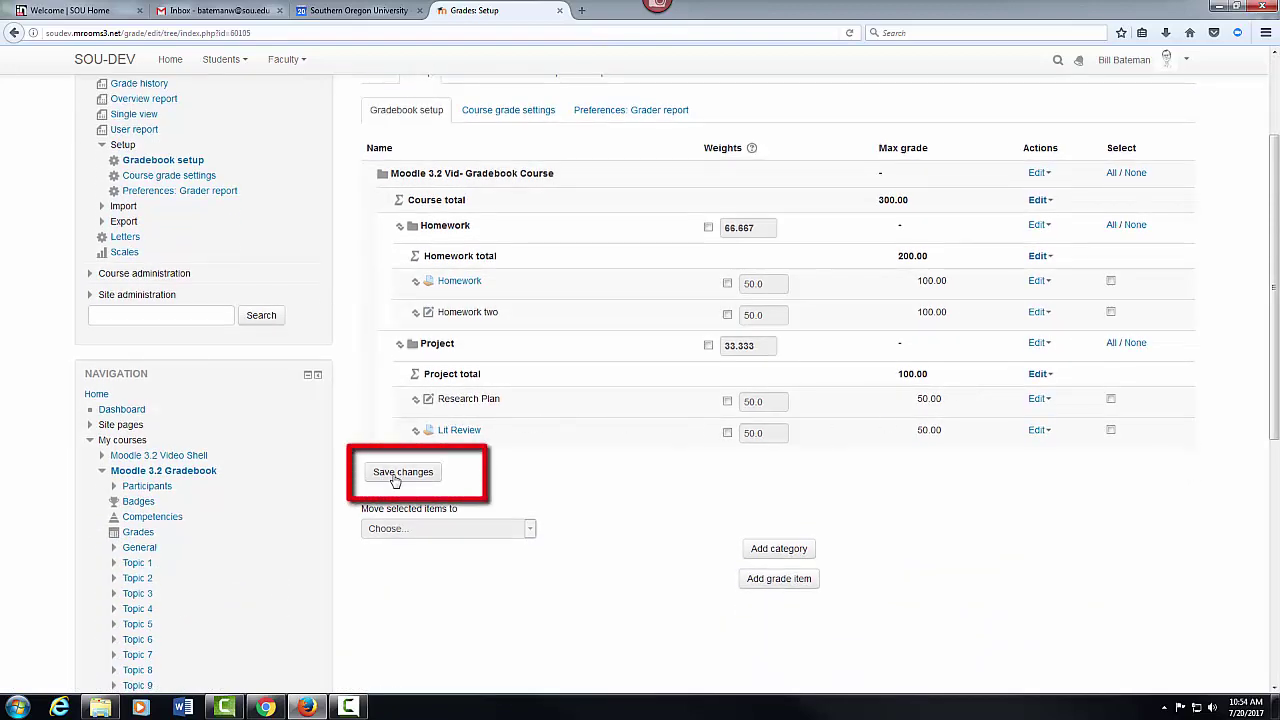
{"action": "left_click", "coordinate": [396, 479]}
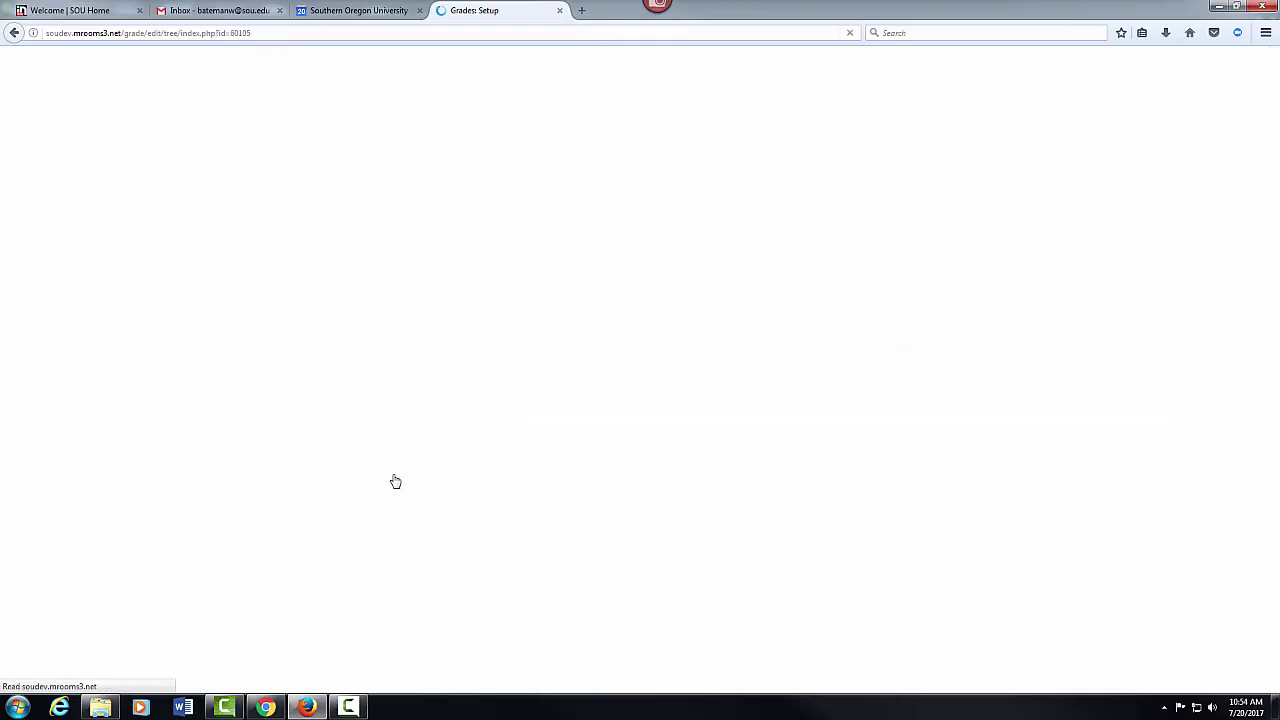
Step: Look at the editing actions available for the top-level course category without choosing one
{"action": "scroll", "coordinate": [405, 480], "scroll_direction": "down", "scroll_amount": 3}
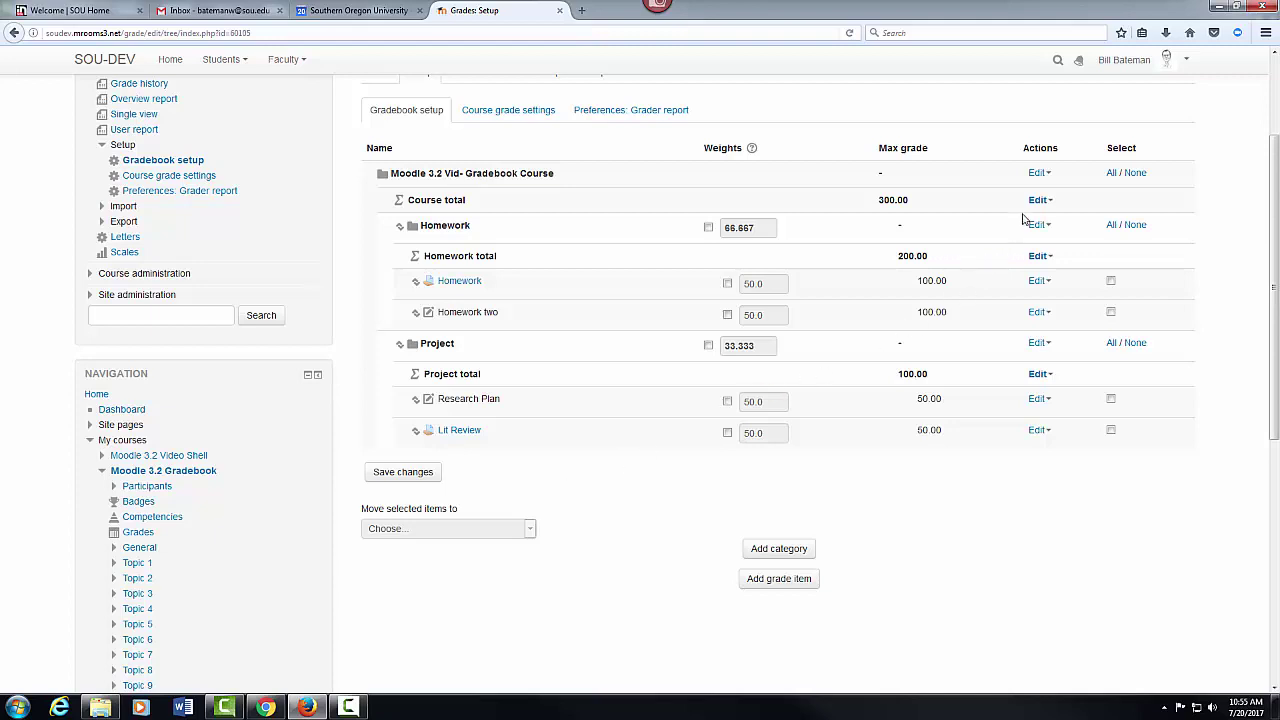
{"action": "left_click", "coordinate": [1038, 175]}
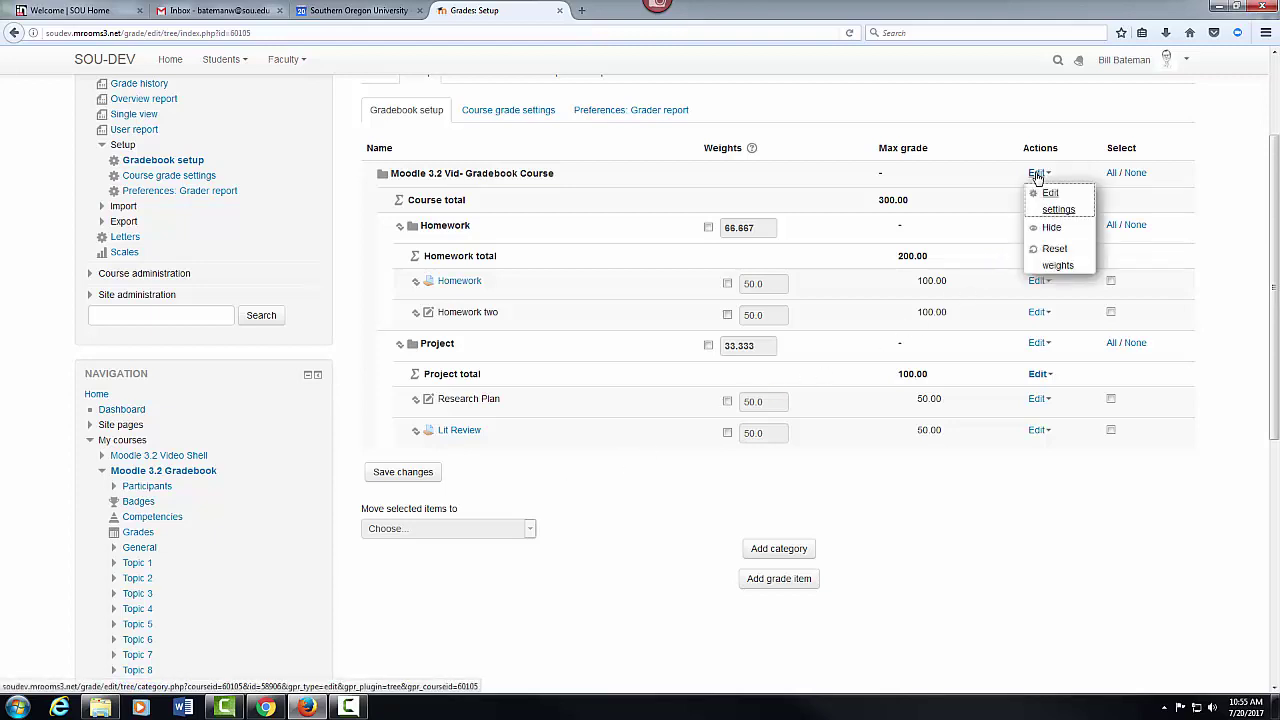
{"action": "left_click", "coordinate": [1000, 594]}
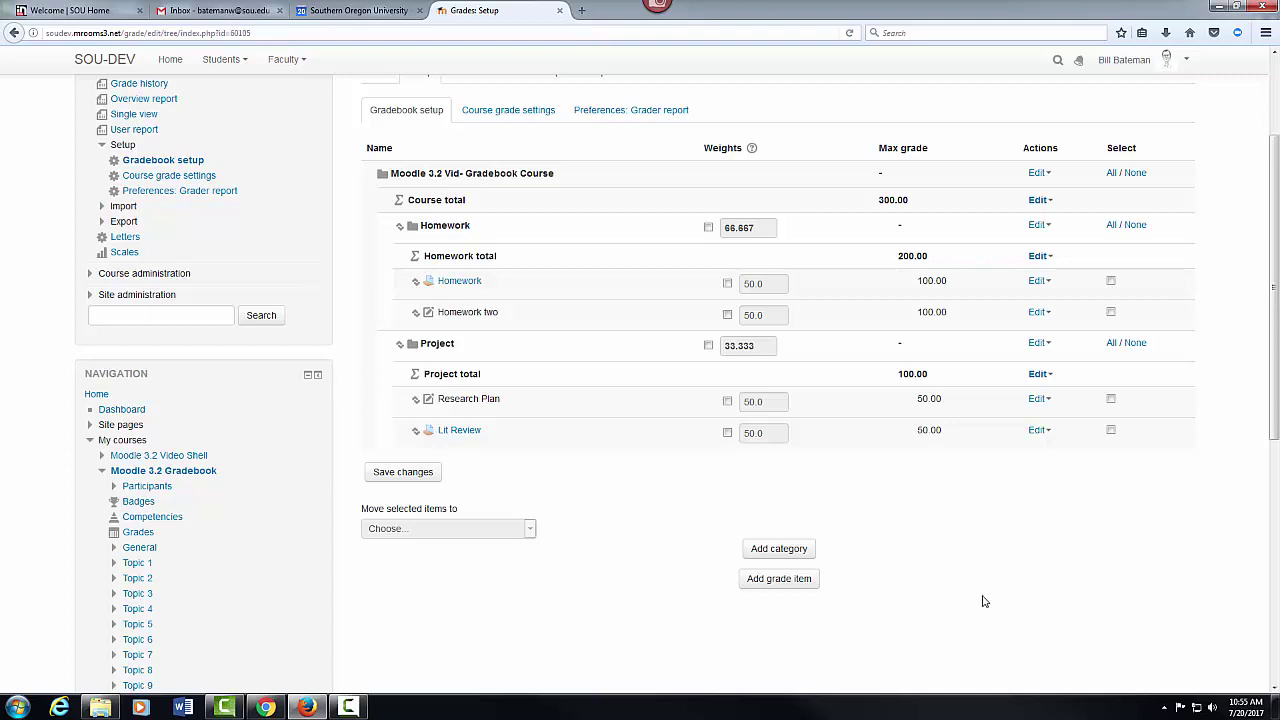
Step: Override the Project category's weight with 35, then turn its weight override off again
{"action": "left_click", "coordinate": [709, 347]}
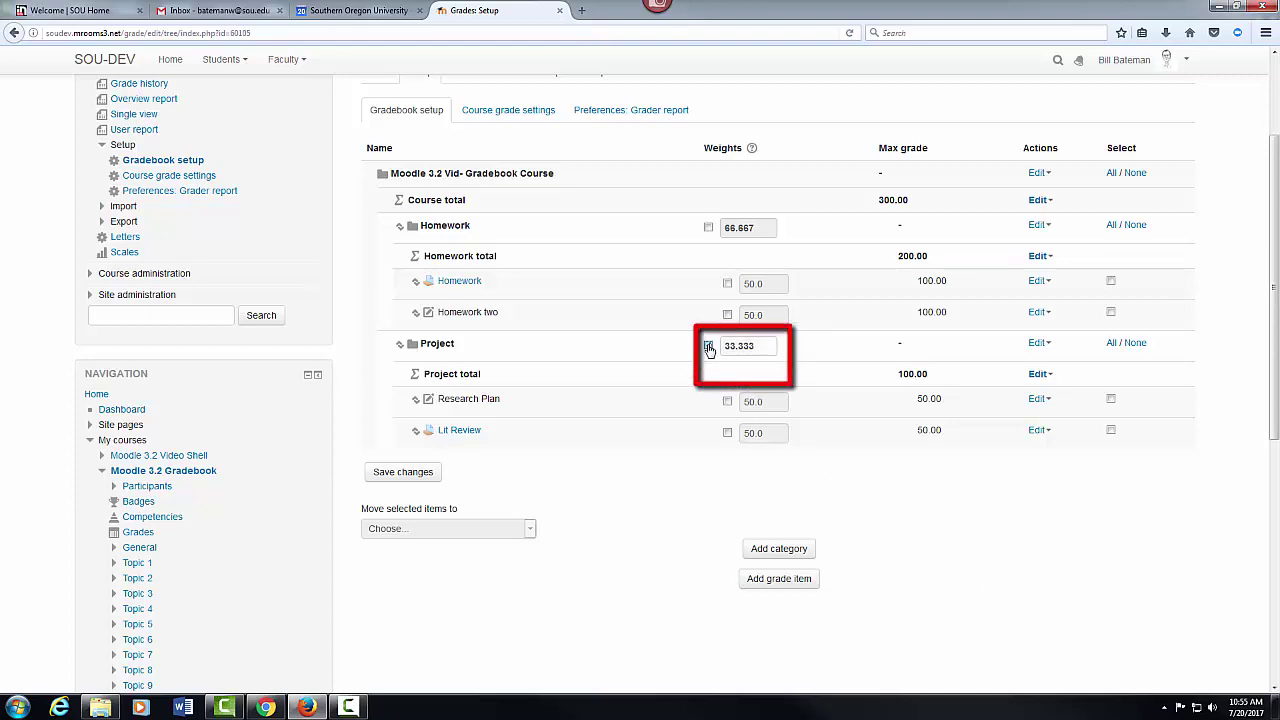
{"action": "left_click_drag", "start_coordinate": [752, 345], "coordinate": [722, 350]}
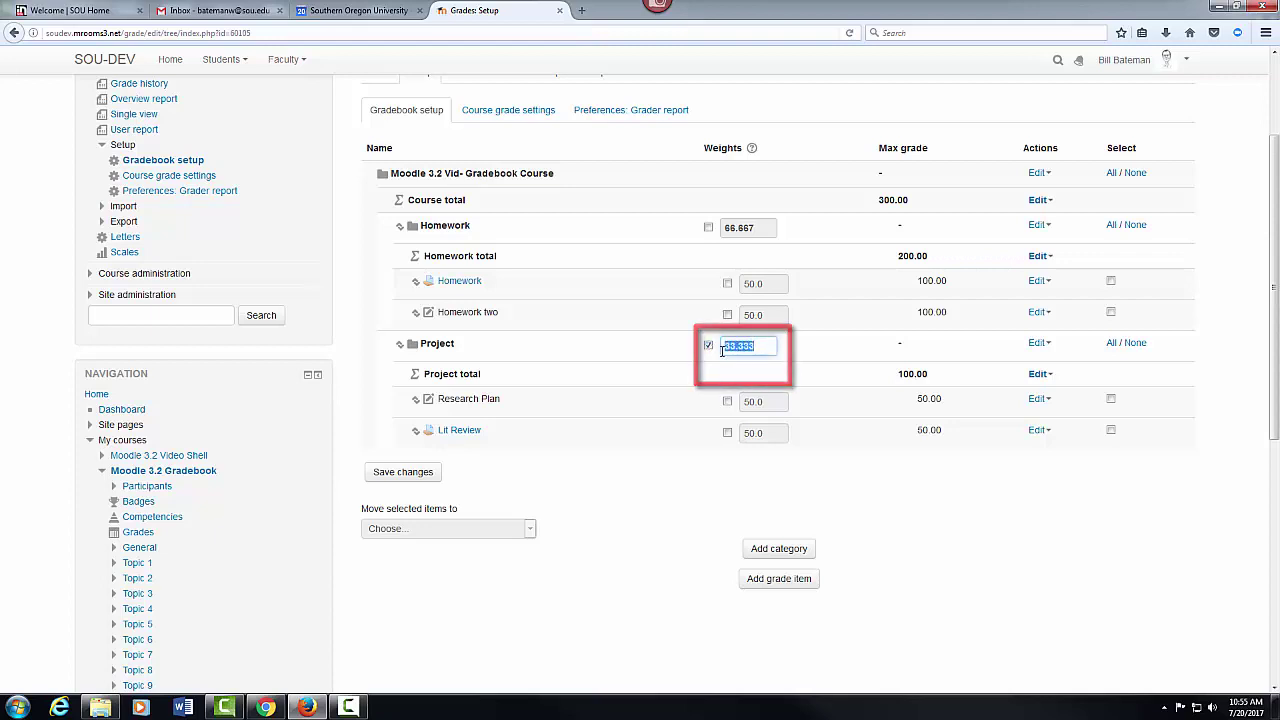
{"action": "type", "text": "35"}
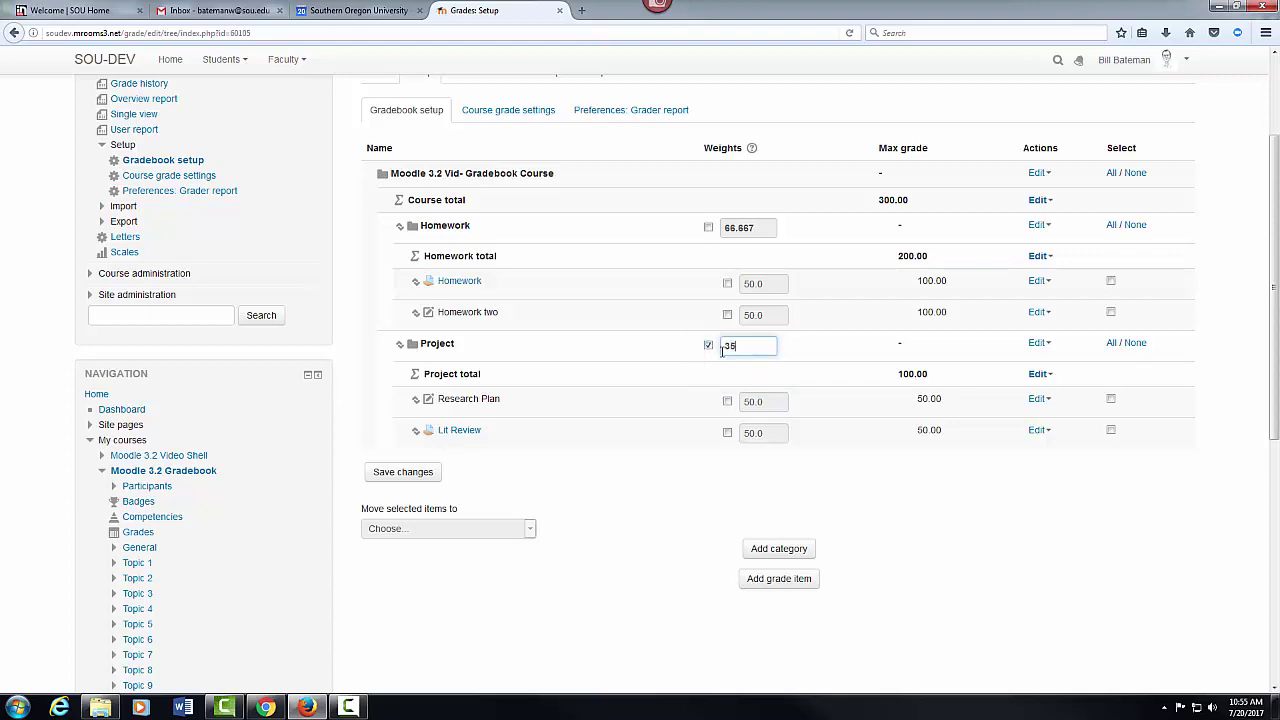
{"action": "left_click", "coordinate": [697, 369]}
{"action": "left_click", "coordinate": [708, 346]}
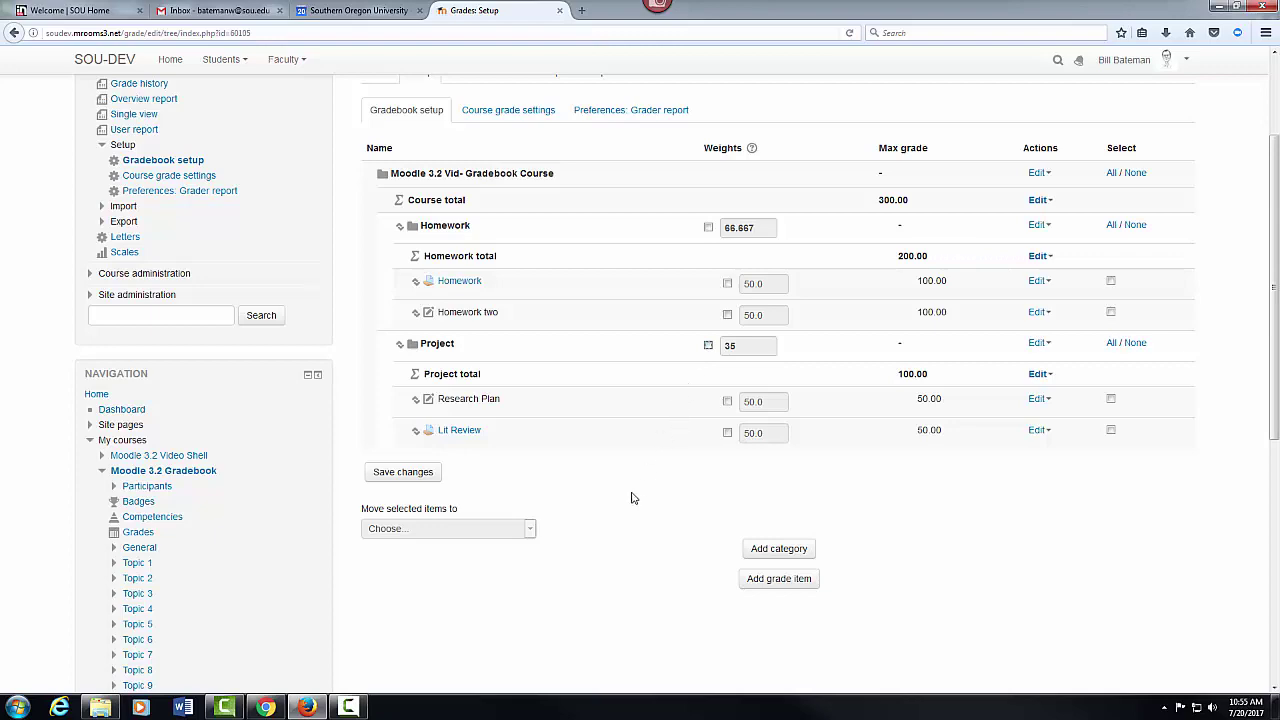
Step: Return to the Moodle 3.2 Gradebook course page, leaving the gradebook setup without saving
{"action": "scroll", "coordinate": [600, 491], "scroll_direction": "up", "scroll_amount": 3}
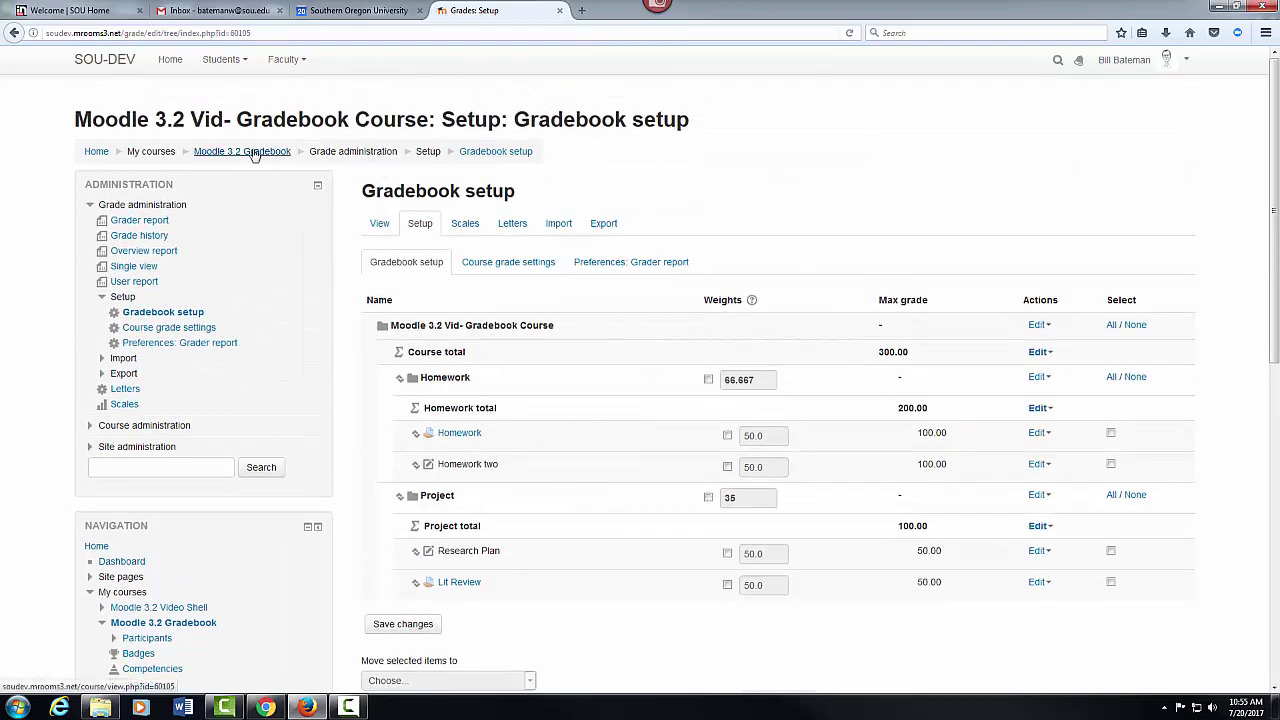
{"action": "left_click", "coordinate": [255, 152]}
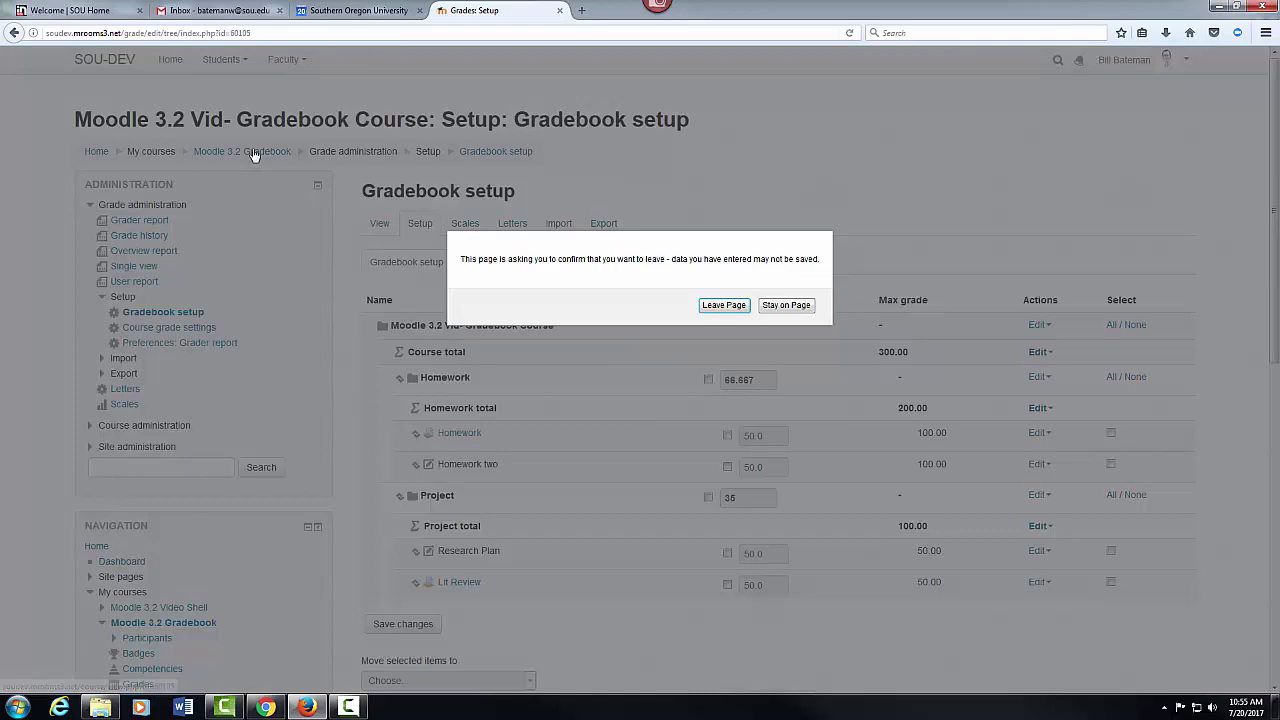
{"action": "left_click", "coordinate": [724, 306]}
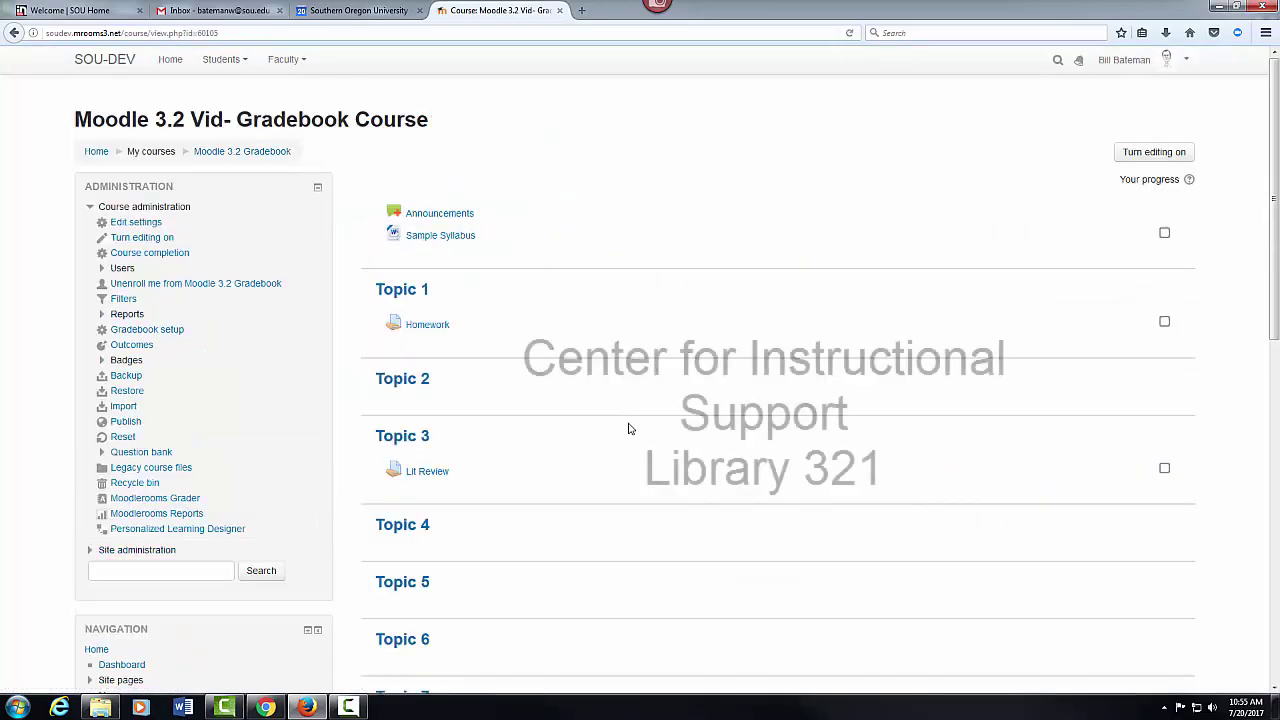